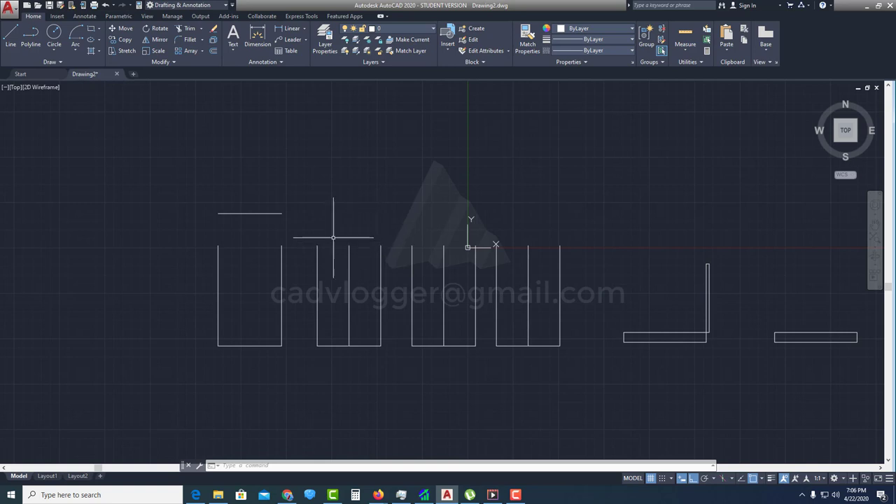
- Start a 3-Point arc with the first open rectangle's top framed in view
{"action": "middle_click_drag", "start_coordinate": [394, 219], "coordinate": [338, 232]}
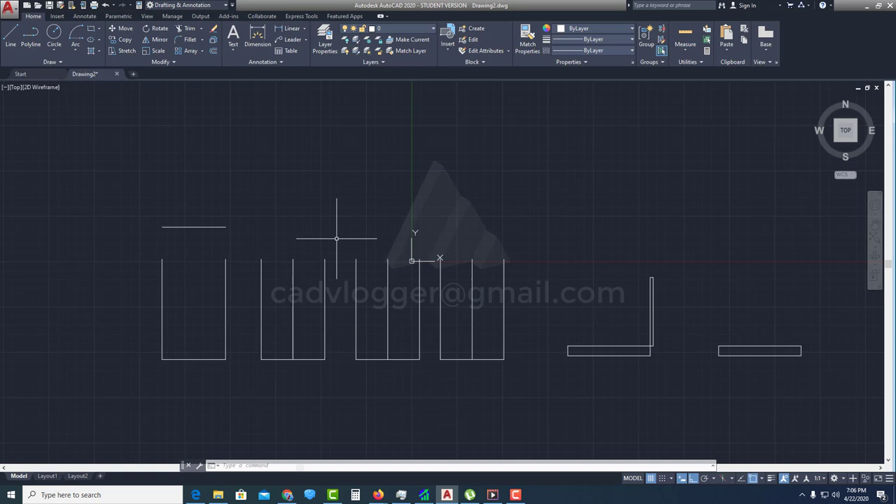
{"action": "scroll", "coordinate": [337, 240], "scroll_direction": "down", "scroll_amount": 2}
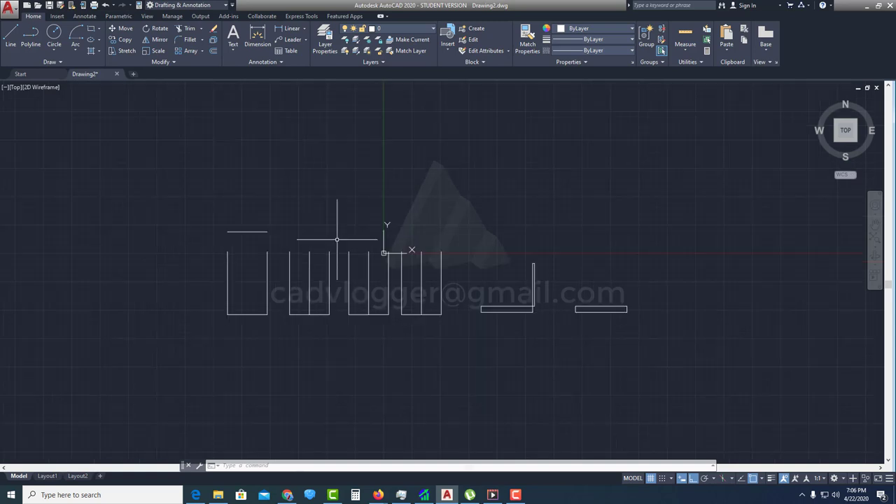
{"action": "scroll", "coordinate": [345, 246], "scroll_direction": "up", "scroll_amount": 2}
{"action": "middle_click_drag", "start_coordinate": [311, 243], "coordinate": [324, 246]}
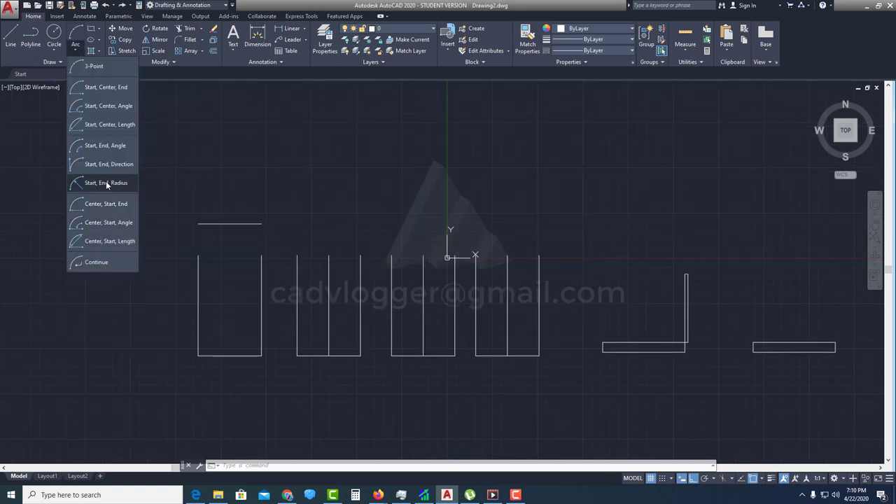
{"action": "left_click", "coordinate": [103, 65]}
{"action": "middle_click_drag", "start_coordinate": [249, 303], "coordinate": [344, 282]}
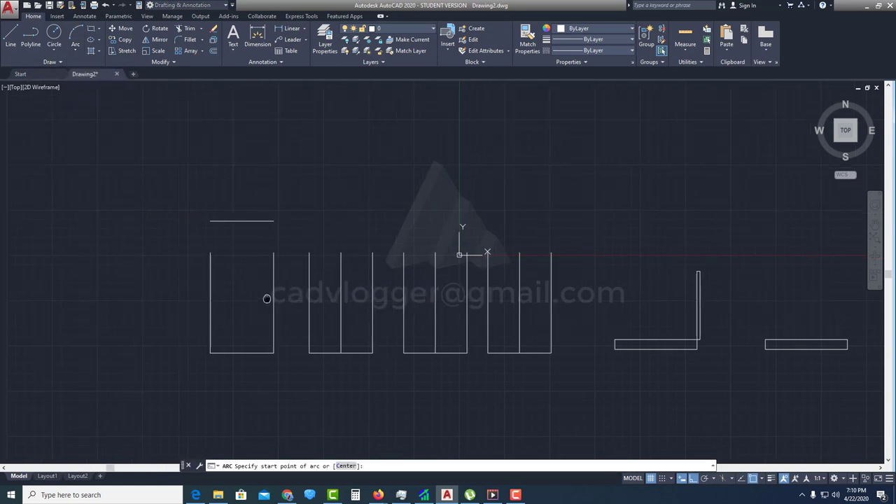
{"action": "scroll", "coordinate": [308, 269], "scroll_direction": "up", "scroll_amount": 2}
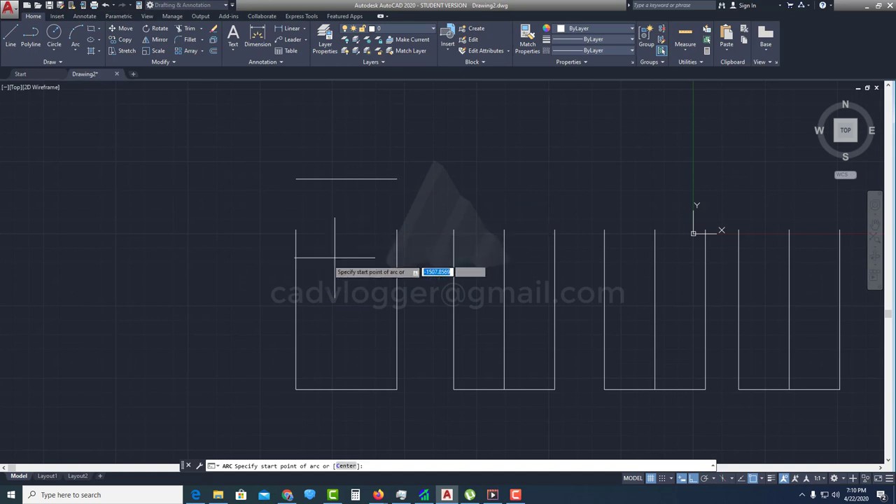
{"action": "middle_click_drag", "start_coordinate": [336, 227], "coordinate": [336, 258]}
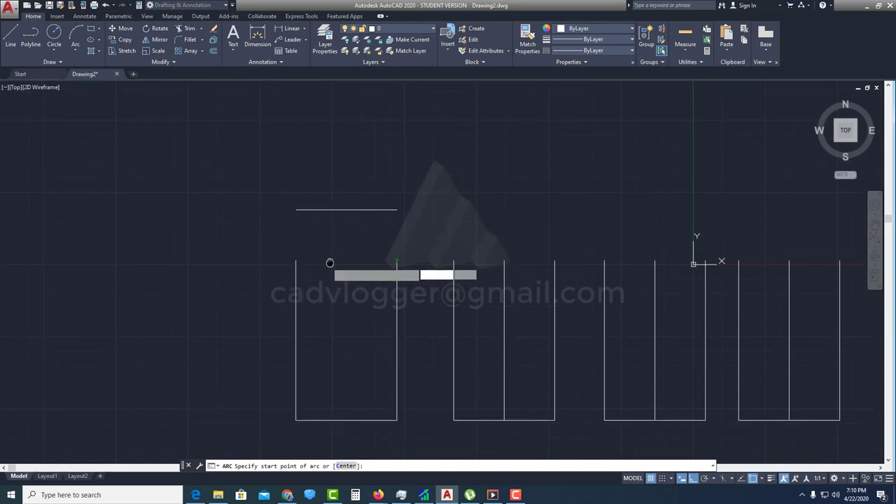
{"action": "middle_click_drag", "start_coordinate": [326, 262], "coordinate": [366, 262]}
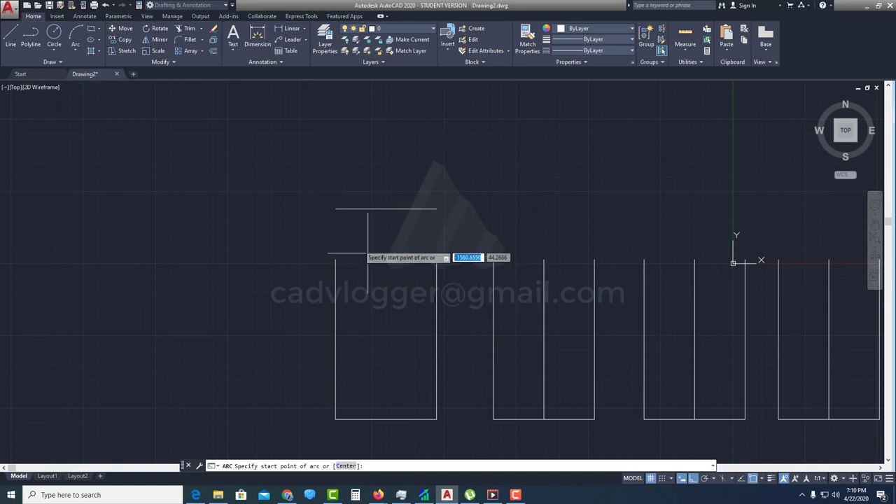
{"action": "scroll", "coordinate": [367, 265], "scroll_direction": "up", "scroll_amount": 2}
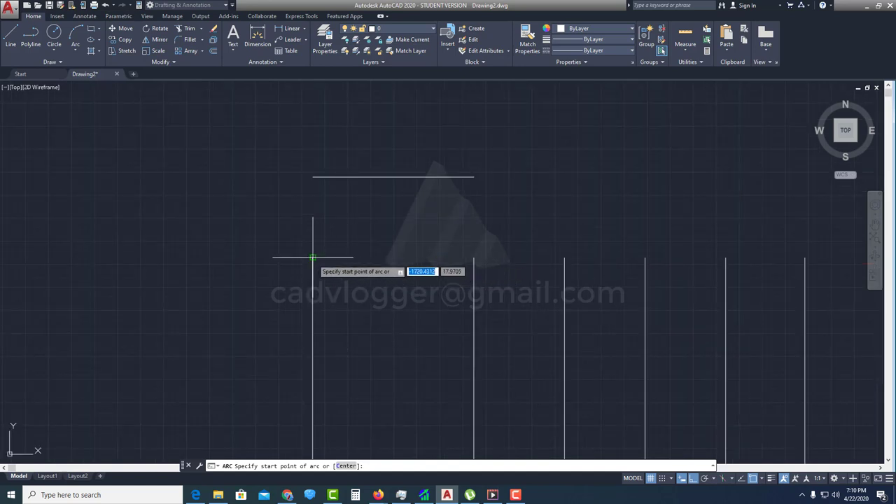
- Draw the arc from the left line's top through the short top line to the right line's top
{"action": "left_click", "coordinate": [313, 258]}
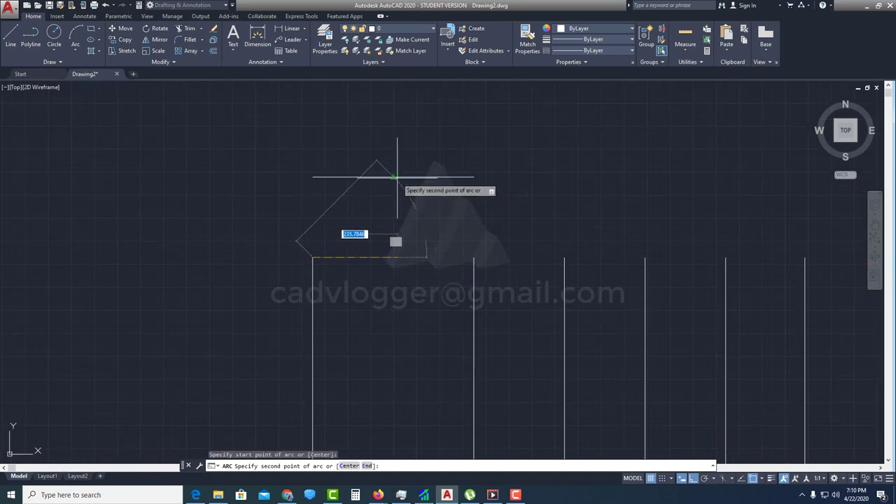
{"action": "left_click", "coordinate": [395, 177]}
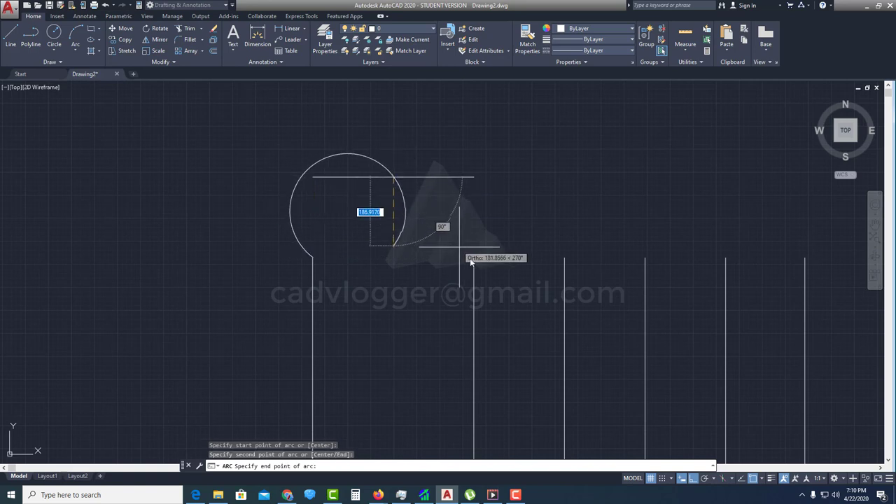
{"action": "left_click", "coordinate": [473, 258]}
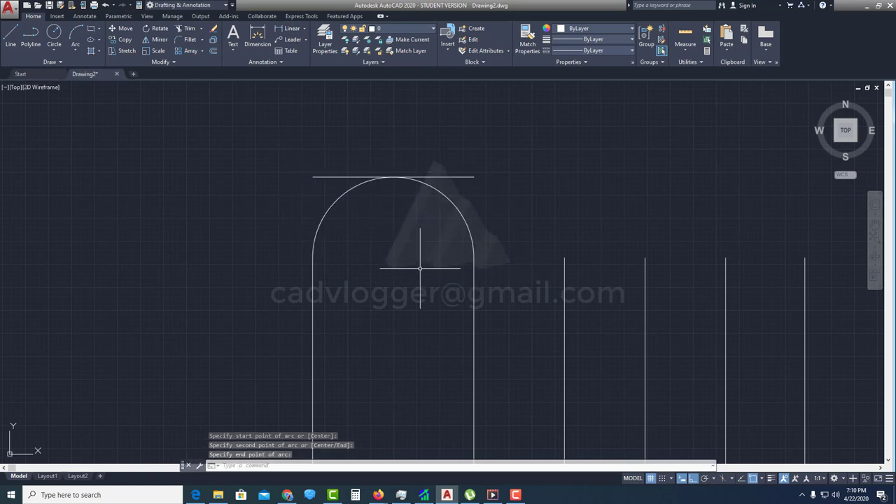
{"action": "scroll", "coordinate": [420, 269], "scroll_direction": "down", "scroll_amount": 3}
{"action": "scroll", "coordinate": [359, 260], "scroll_direction": "down", "scroll_amount": 1}
{"action": "scroll", "coordinate": [359, 260], "scroll_direction": "up", "scroll_amount": 3}
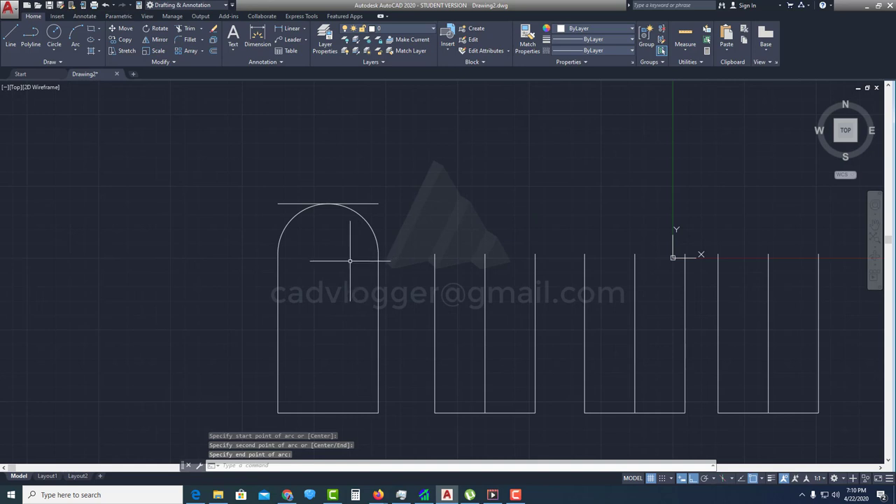
{"action": "middle_click_drag", "start_coordinate": [400, 244], "coordinate": [360, 250]}
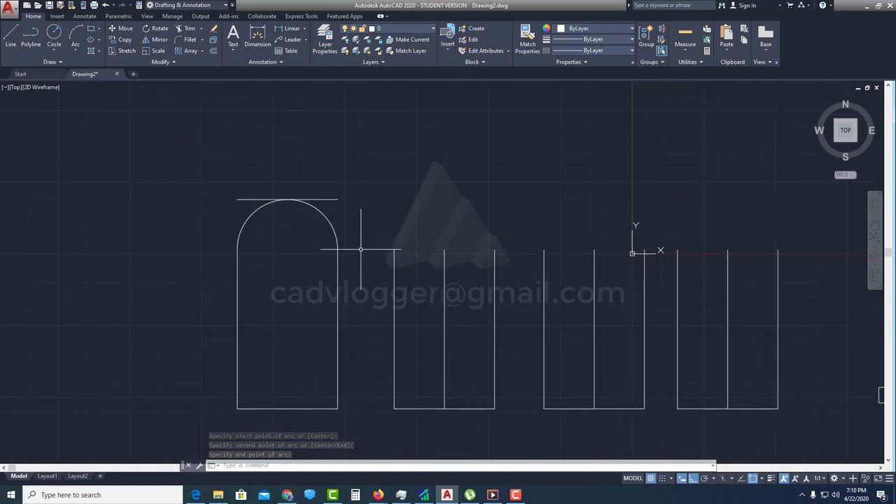
{"action": "scroll", "coordinate": [361, 249], "scroll_direction": "down", "scroll_amount": 2}
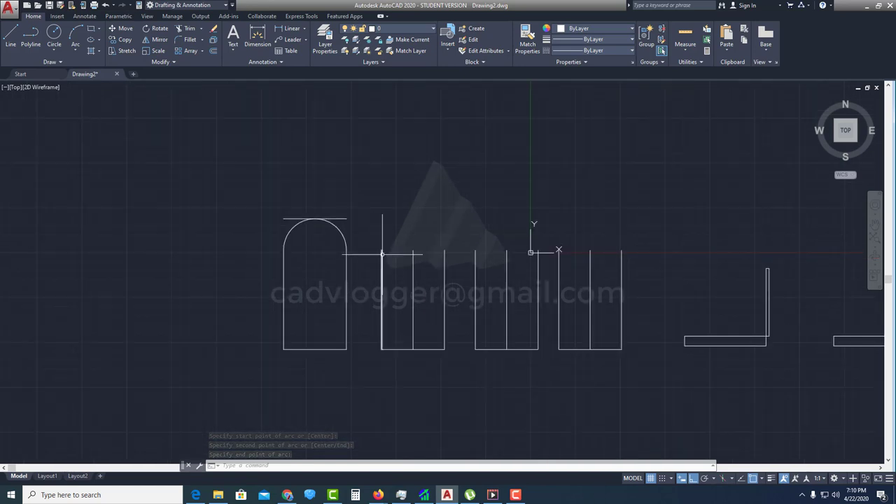
- Cap the second rectangle with an upward Start-Center-End arc centred on the middle line's top
{"action": "left_click", "coordinate": [76, 51]}
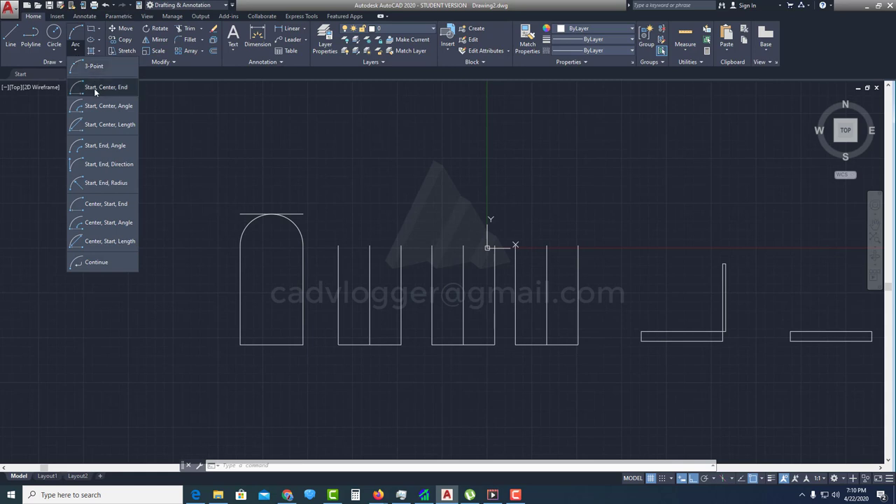
{"action": "mouse_move", "coordinate": [106, 87]}
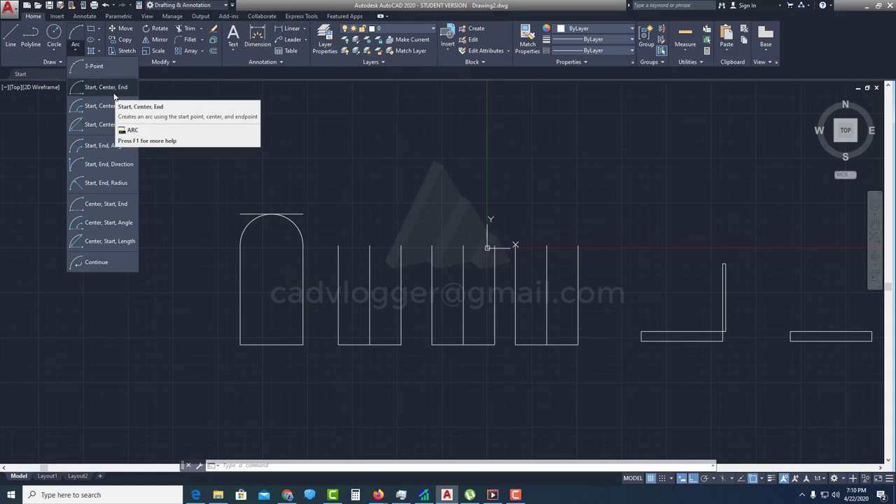
{"action": "left_click", "coordinate": [114, 94]}
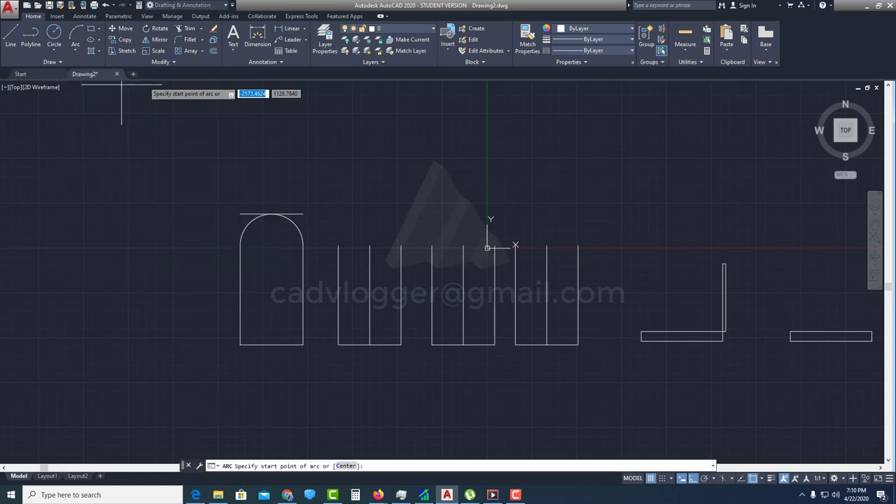
{"action": "scroll", "coordinate": [371, 254], "scroll_direction": "up", "scroll_amount": 2}
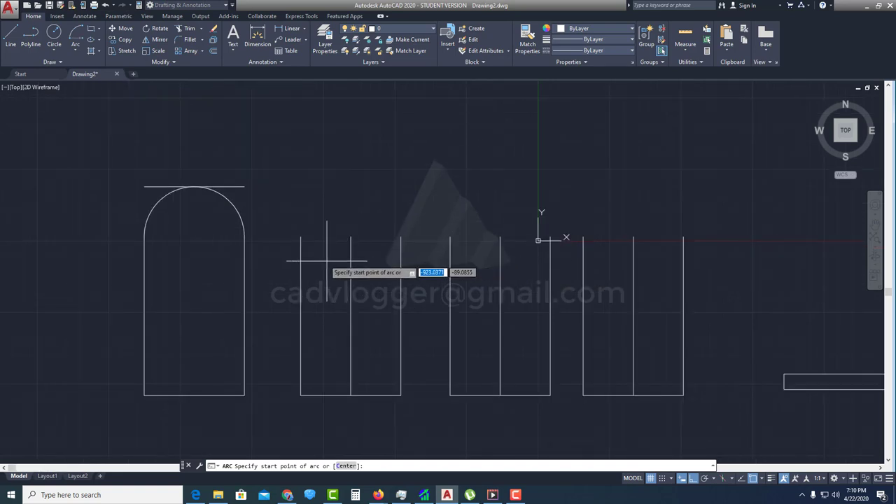
{"action": "left_click", "coordinate": [301, 237]}
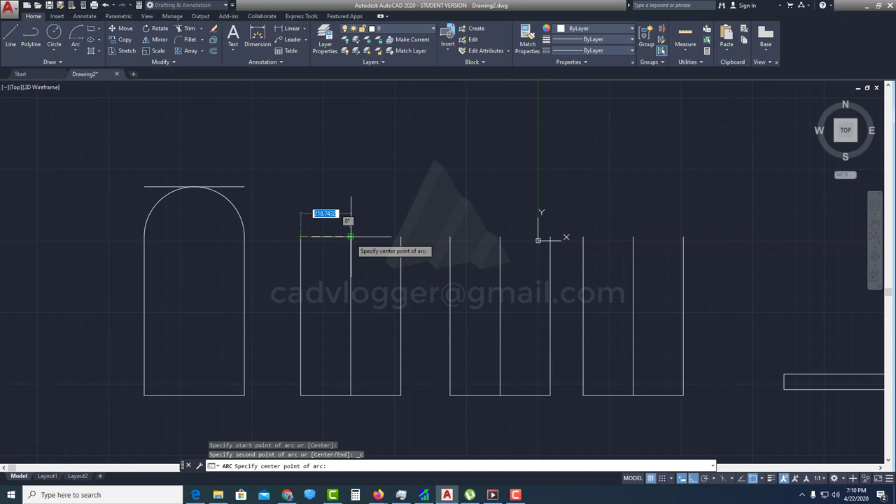
{"action": "left_click", "coordinate": [351, 236]}
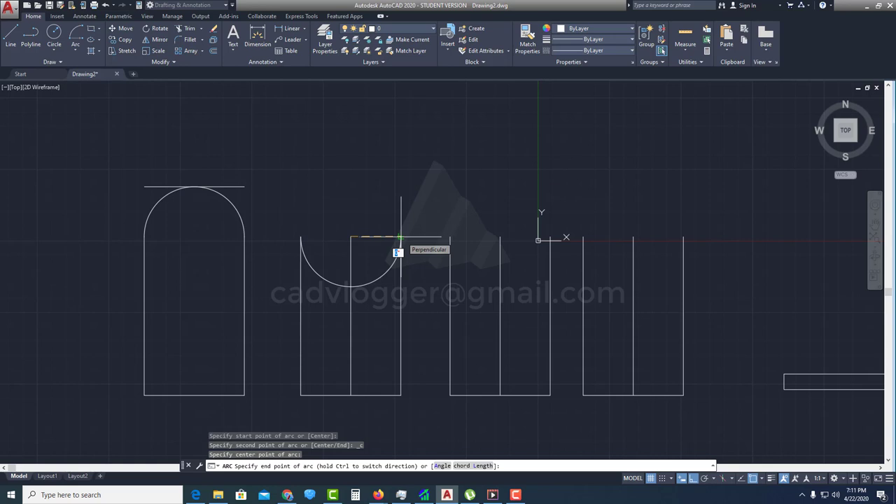
{"action": "key", "text": "ctrl"}
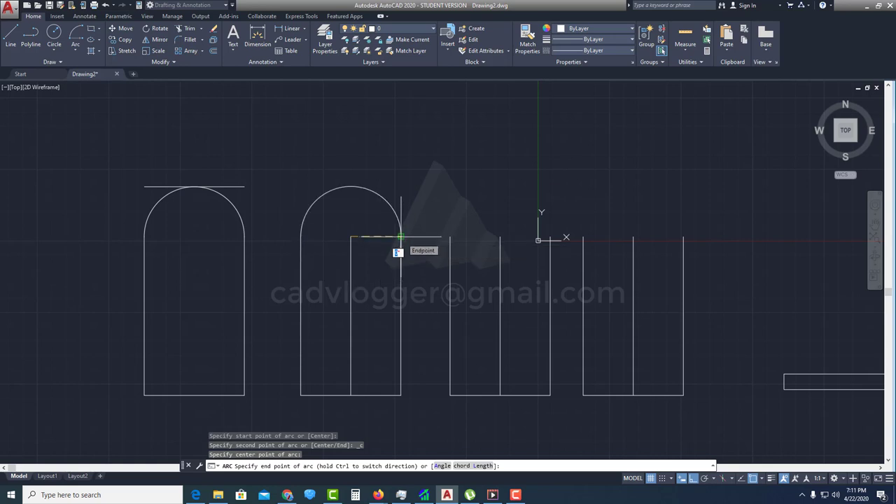
{"action": "left_click", "coordinate": [400, 236]}
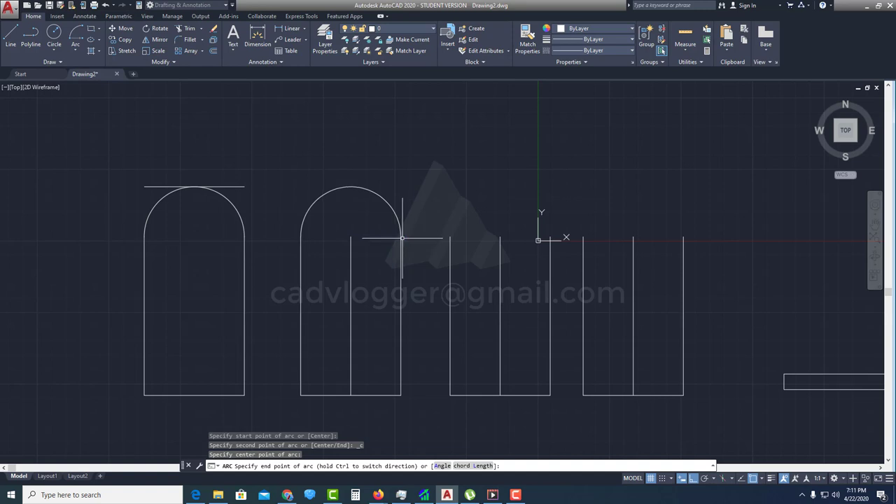
{"action": "middle_click_drag", "start_coordinate": [480, 263], "coordinate": [394, 287]}
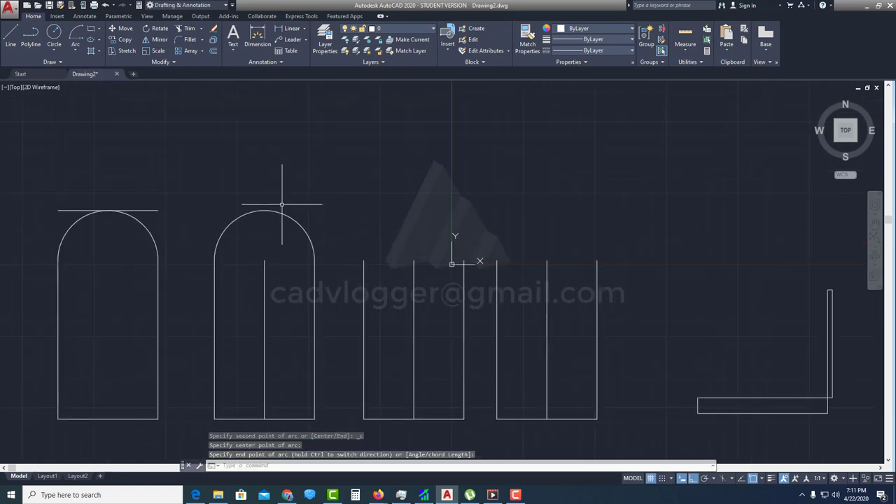
{"action": "left_click", "coordinate": [74, 51]}
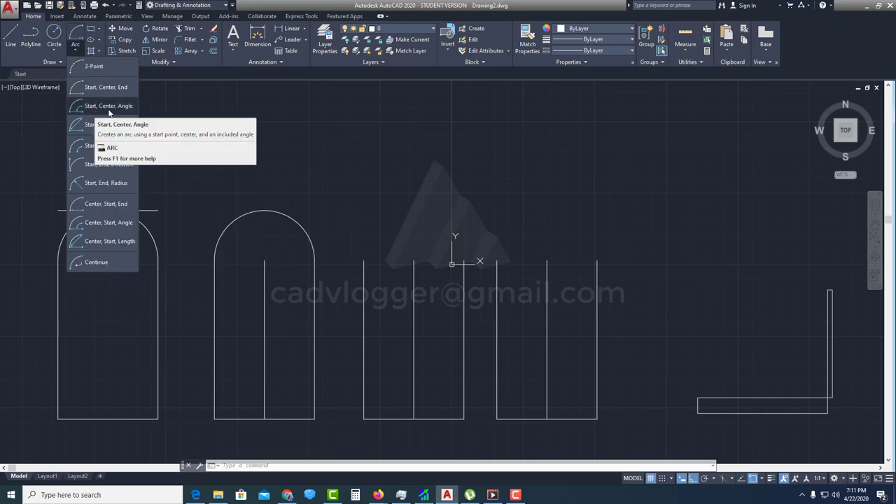
- Draw a Start-Center-Angle arc on the third shape, which ends up as a quarter arc
{"action": "left_click", "coordinate": [108, 106]}
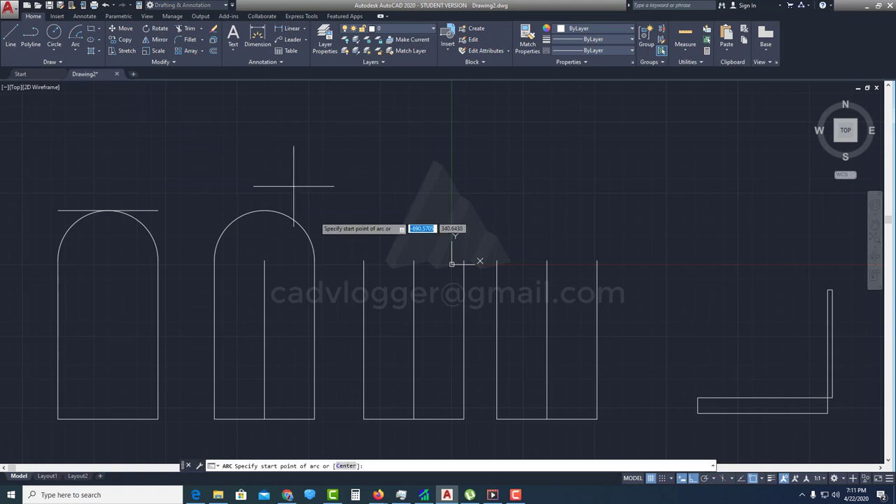
{"action": "left_click", "coordinate": [364, 261]}
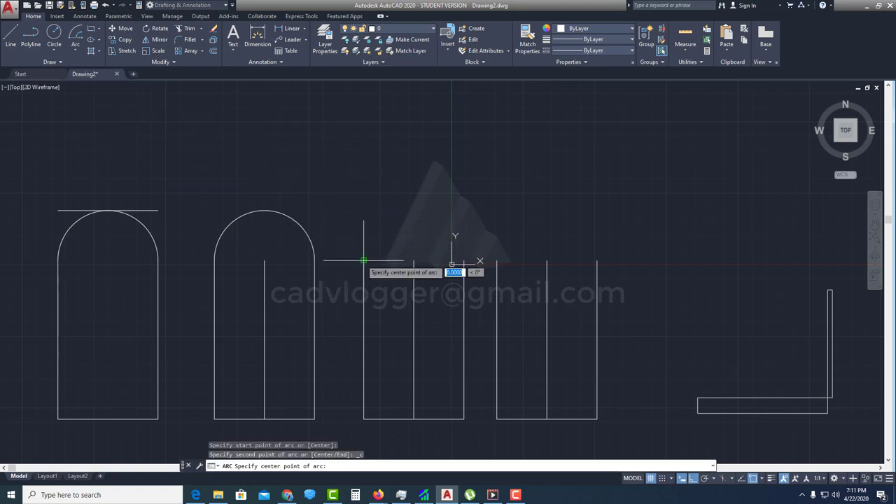
{"action": "left_click", "coordinate": [414, 260]}
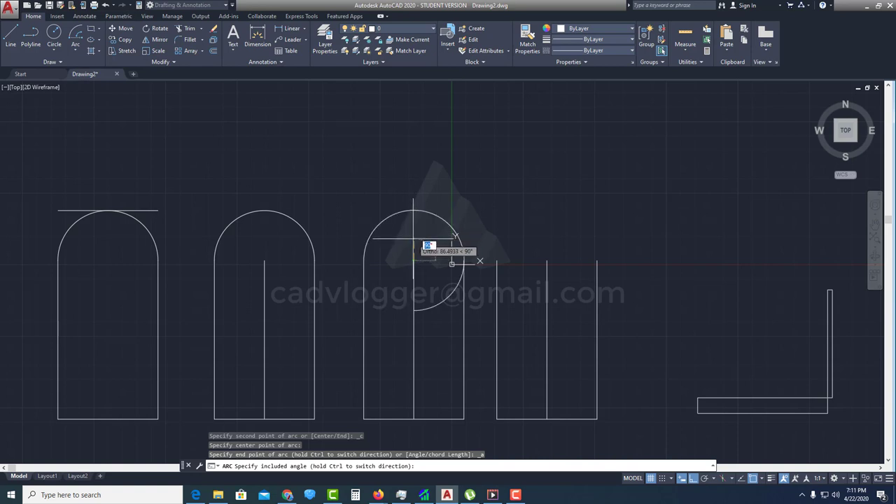
{"action": "left_click", "coordinate": [414, 322]}
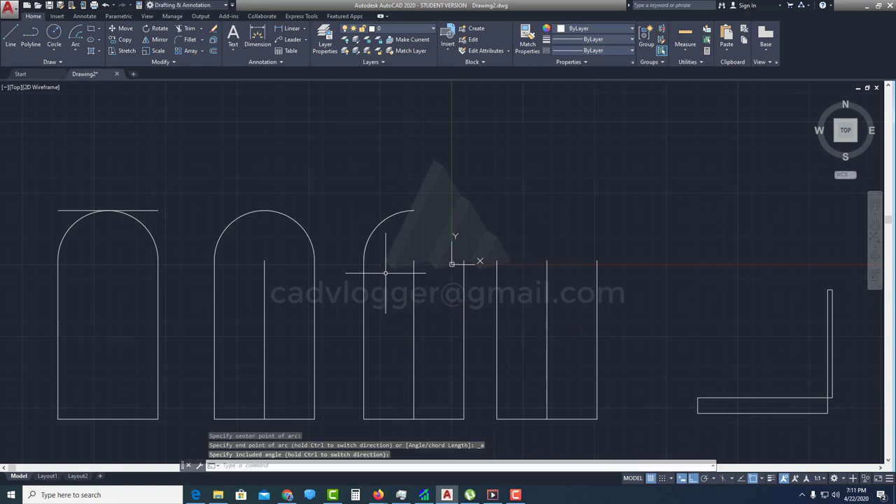
{"action": "middle_click_drag", "start_coordinate": [441, 249], "coordinate": [443, 260]}
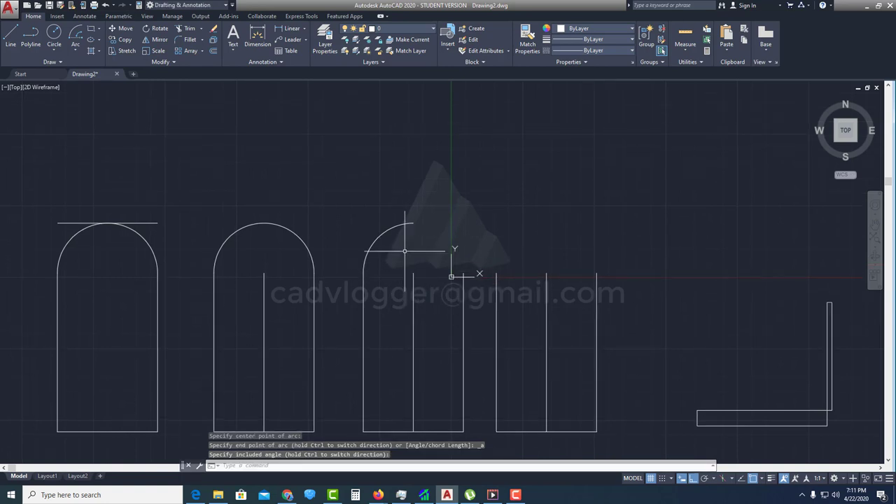
- Erase the third outline's partial top-left arc with E
{"action": "type", "text": "e"}
{"action": "key", "text": "Return"}
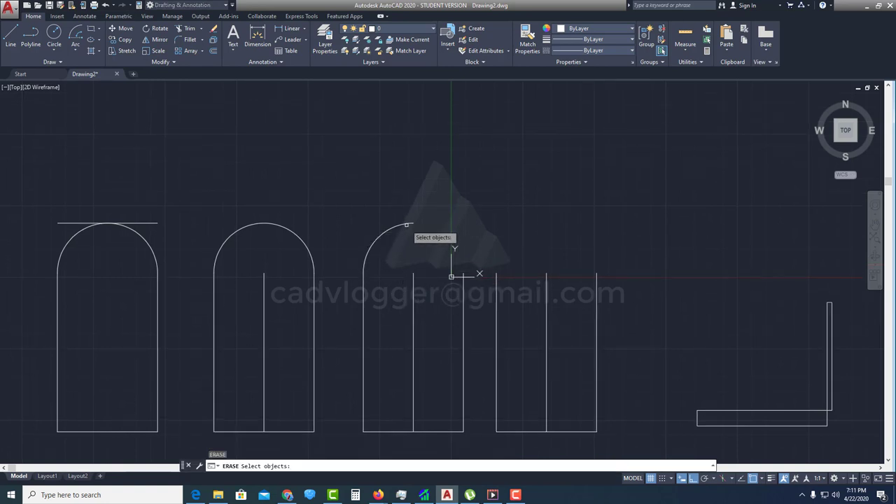
{"action": "left_click", "coordinate": [407, 225]}
{"action": "key", "text": "Return"}
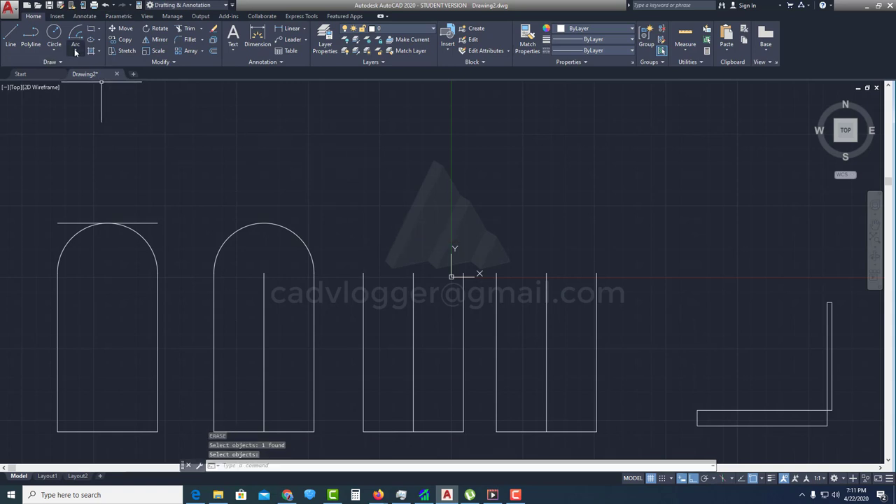
- Redraw the third outline's top as a 180° upward semicircle using Start, Center, Angle
{"action": "left_click", "coordinate": [75, 51]}
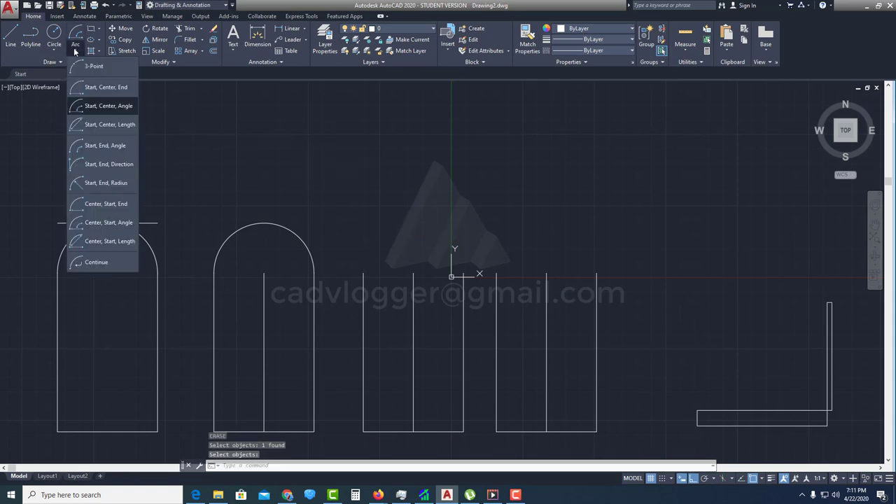
{"action": "left_click", "coordinate": [111, 109]}
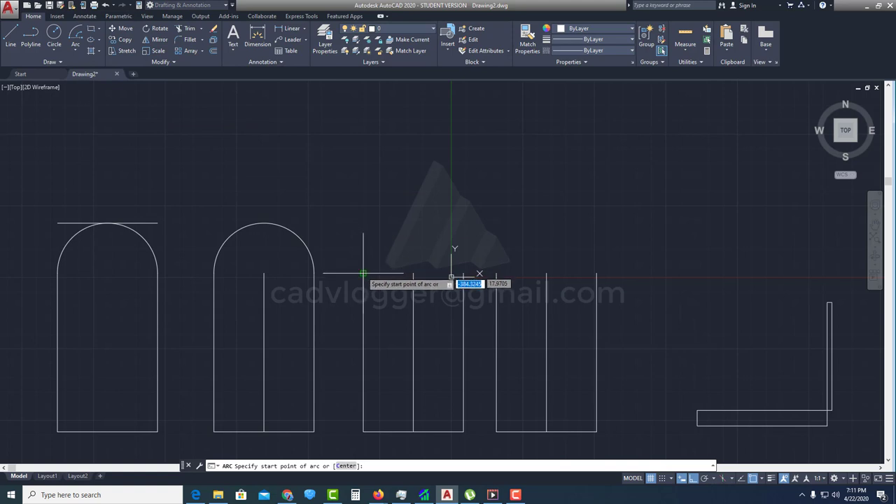
{"action": "left_click", "coordinate": [363, 274]}
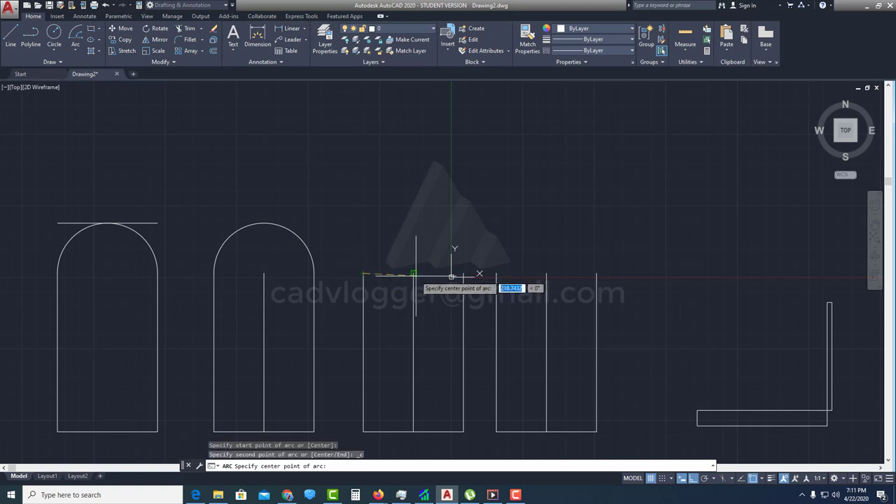
{"action": "left_click", "coordinate": [414, 274]}
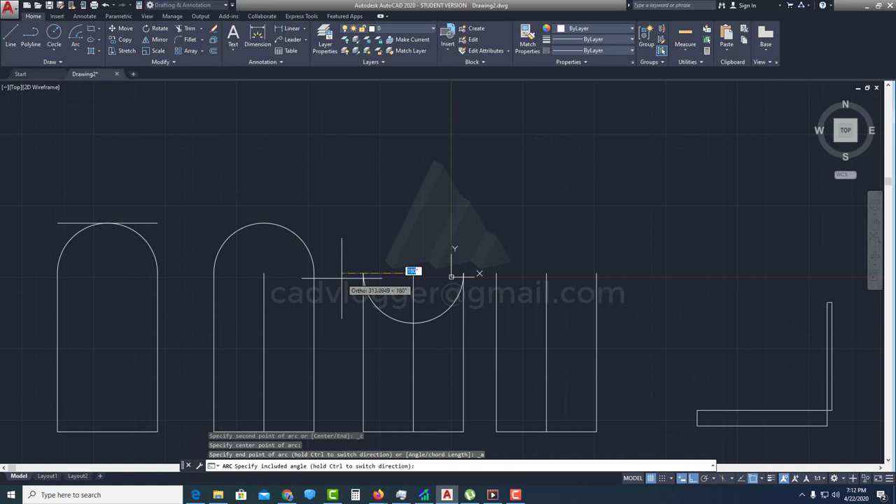
{"action": "key", "text": "ctrl"}
{"action": "left_click", "coordinate": [357, 280]}
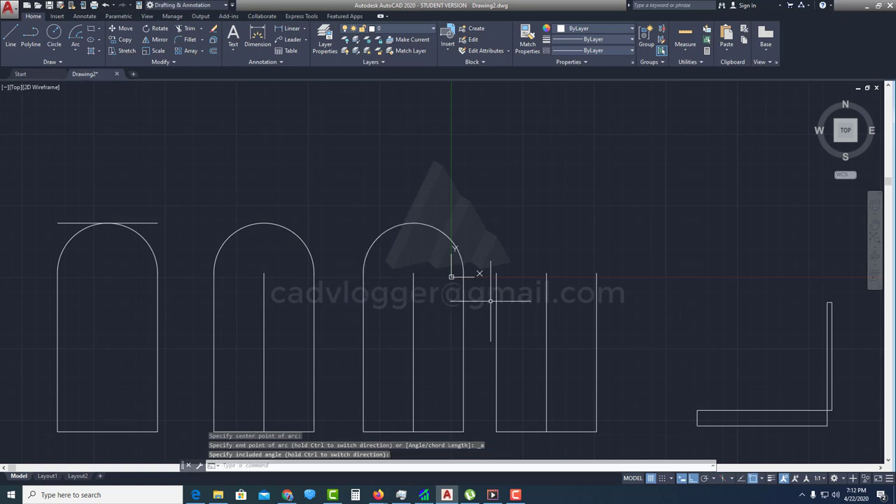
{"action": "middle_click_drag", "start_coordinate": [491, 301], "coordinate": [443, 288]}
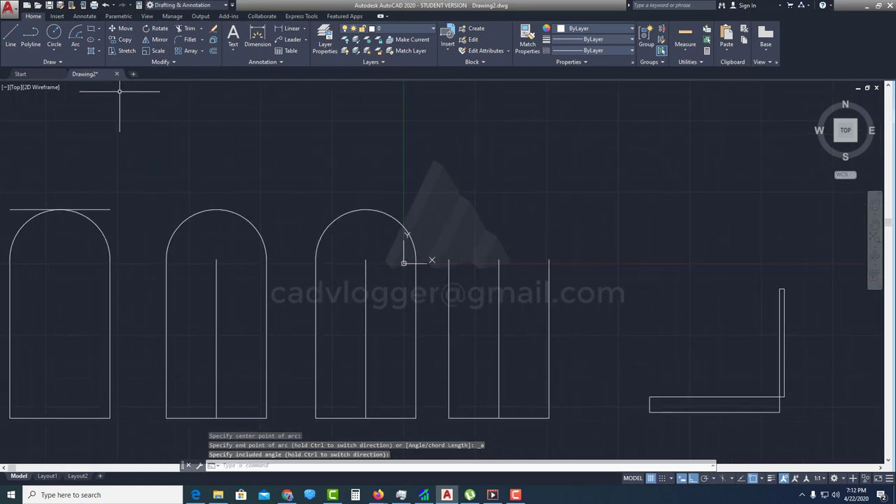
{"action": "left_click", "coordinate": [78, 51]}
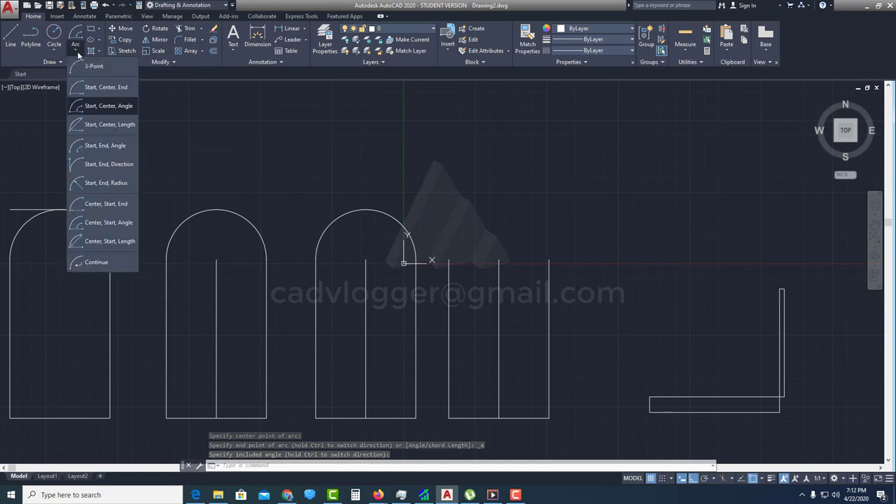
- Draw the fourth outline's semicircle with Start, Center, Length from its top-left corner and midpoint
{"action": "left_click", "coordinate": [111, 126]}
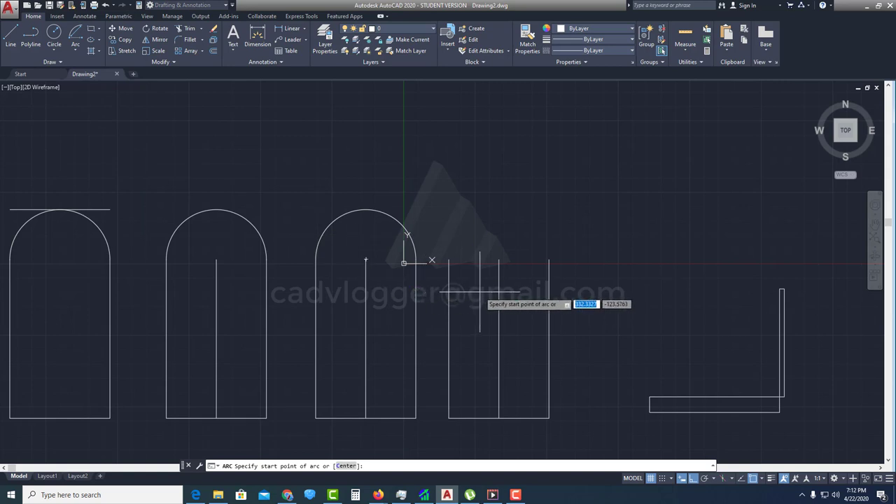
{"action": "middle_click_drag", "start_coordinate": [465, 285], "coordinate": [366, 282]}
{"action": "left_click", "coordinate": [350, 257]}
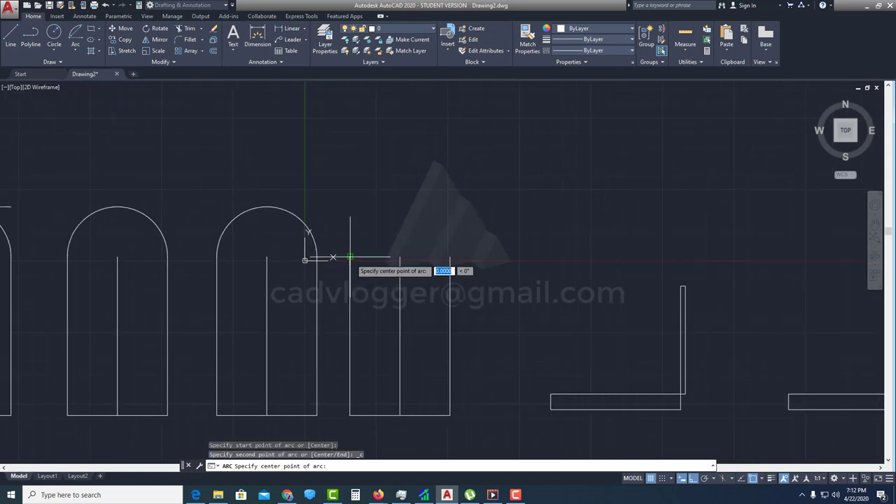
{"action": "left_click", "coordinate": [400, 257]}
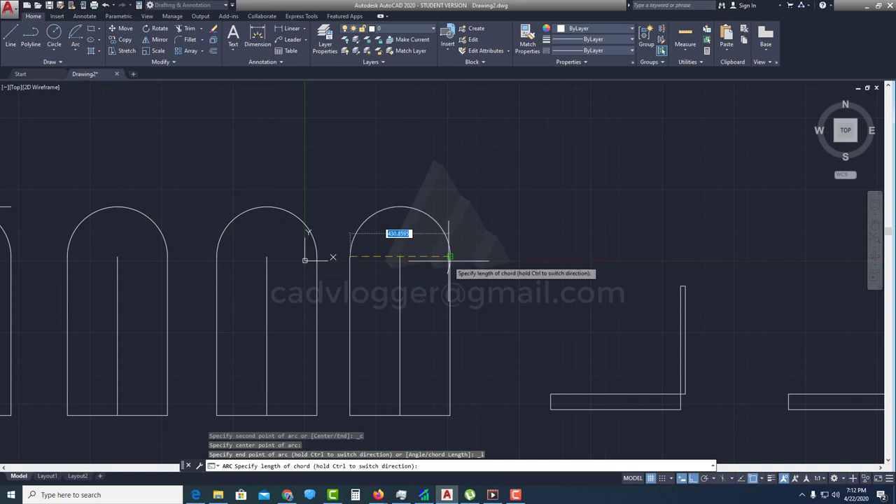
{"action": "left_click", "coordinate": [449, 257]}
{"action": "scroll", "coordinate": [460, 250], "scroll_direction": "down", "scroll_amount": 3}
{"action": "scroll", "coordinate": [411, 256], "scroll_direction": "up", "scroll_amount": 2}
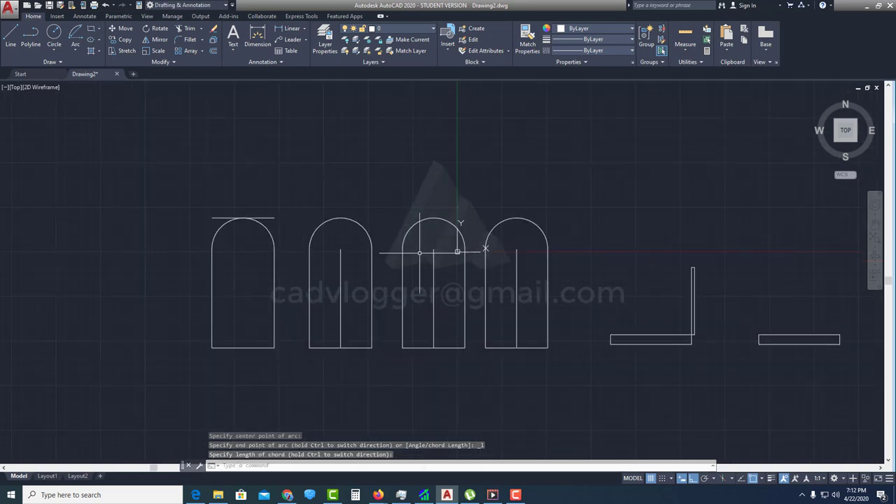
- Pan and zoom to the door opening's two wall pieces and open the Arc list
{"action": "scroll", "coordinate": [460, 250], "scroll_direction": "down", "scroll_amount": 2}
{"action": "scroll", "coordinate": [471, 256], "scroll_direction": "up", "scroll_amount": 2}
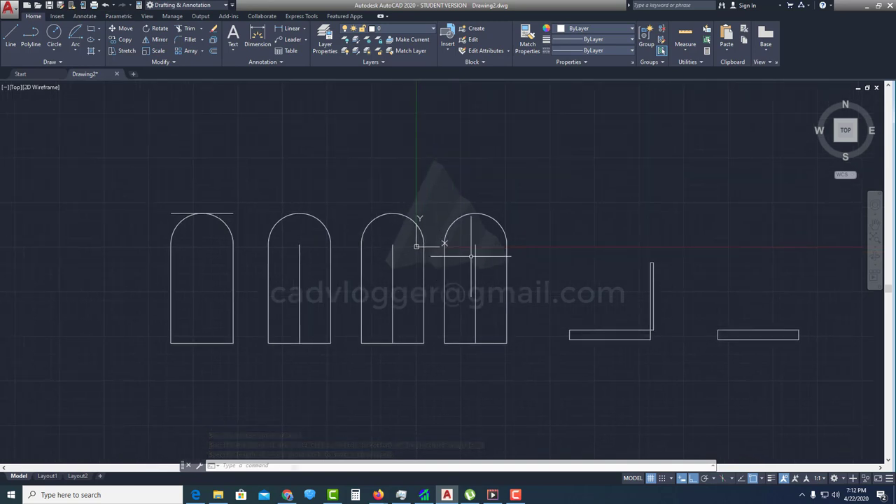
{"action": "middle_click_drag", "start_coordinate": [616, 293], "coordinate": [486, 274]}
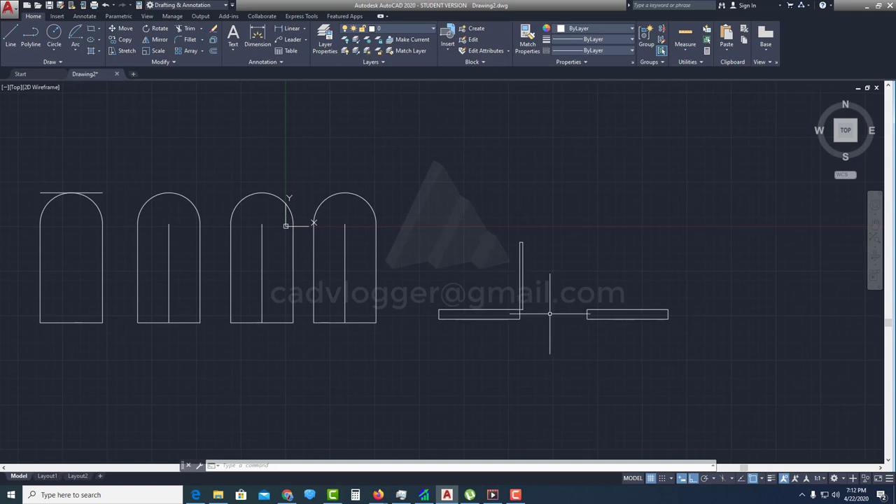
{"action": "scroll", "coordinate": [632, 310], "scroll_direction": "up", "scroll_amount": 2}
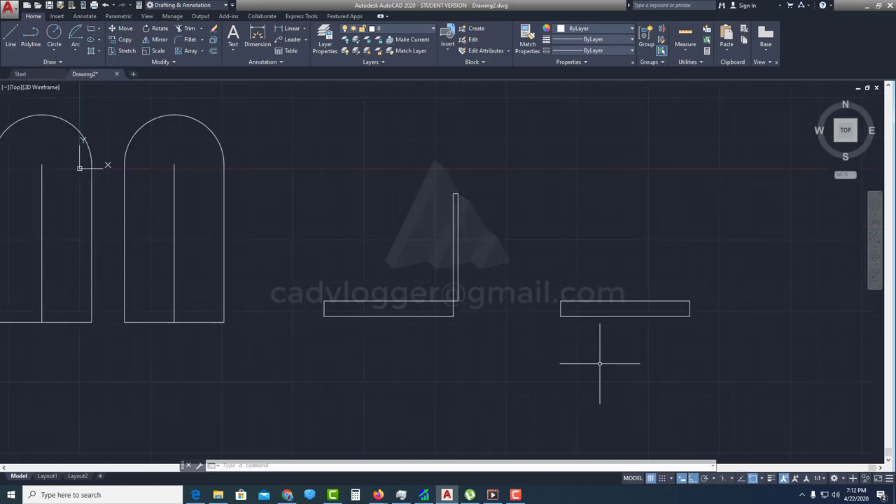
{"action": "mouse_move", "coordinate": [434, 302]}
{"action": "middle_mouse_down"}
{"action": "mouse_move", "coordinate": [399, 321]}
{"action": "mouse_move", "coordinate": [397, 308]}
{"action": "middle_mouse_up"}
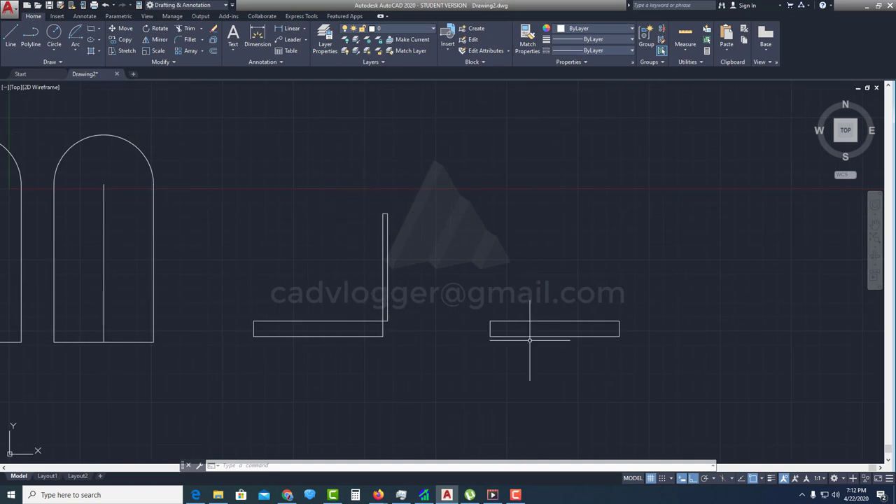
{"action": "mouse_move", "coordinate": [412, 243]}
{"action": "middle_mouse_down"}
{"action": "mouse_move", "coordinate": [459, 278]}
{"action": "mouse_move", "coordinate": [431, 289]}
{"action": "middle_mouse_up"}
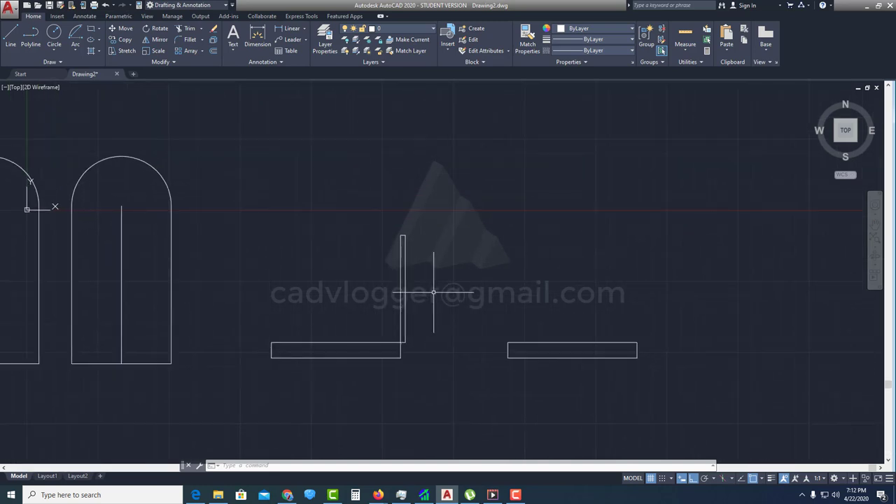
{"action": "left_click", "coordinate": [76, 51]}
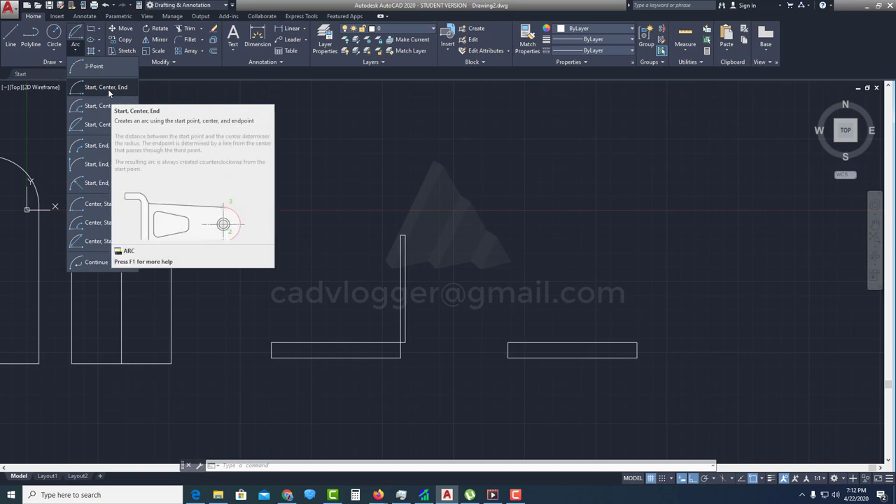
- Draw a quarter-circle swing from the right wall's inner corner, centred on the hinge, to the leaf top
{"action": "left_click", "coordinate": [109, 94]}
{"action": "middle_click_drag", "start_coordinate": [500, 306], "coordinate": [528, 281]}
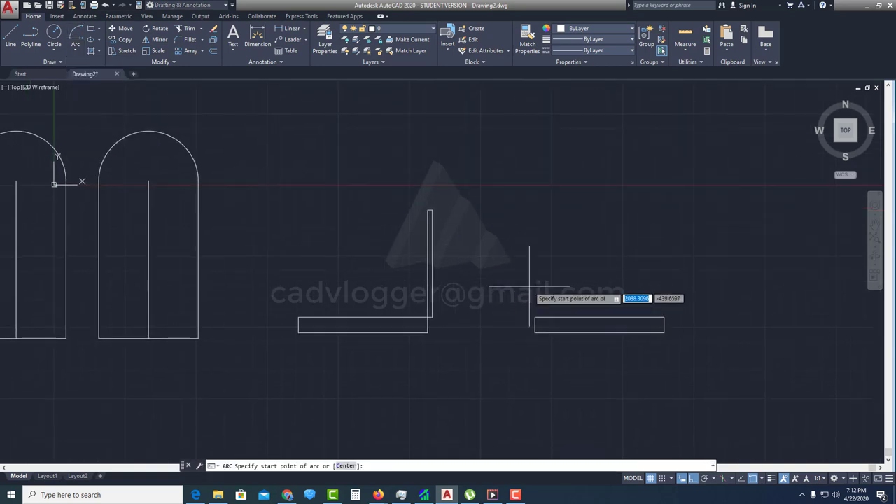
{"action": "left_click", "coordinate": [599, 325]}
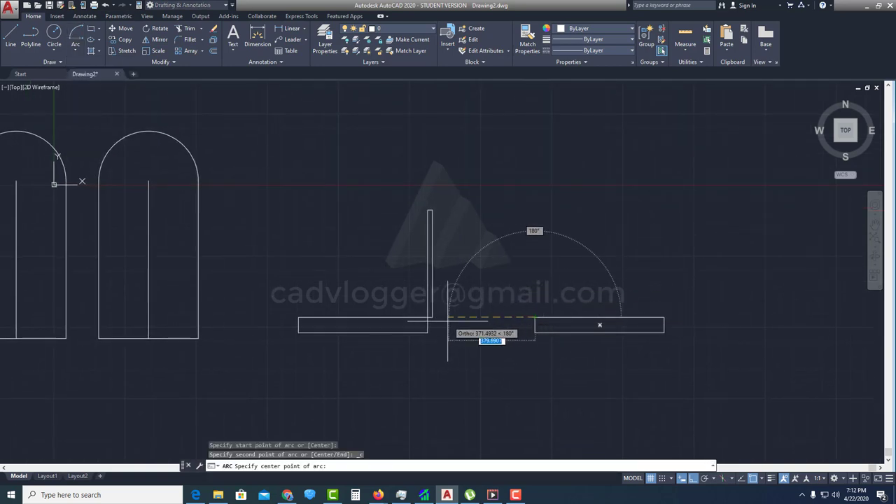
{"action": "left_click", "coordinate": [428, 317]}
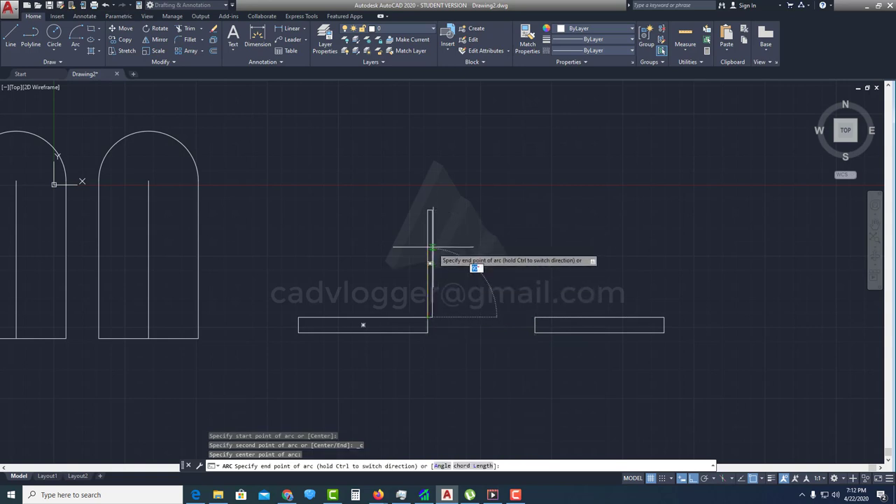
{"action": "left_click", "coordinate": [432, 209]}
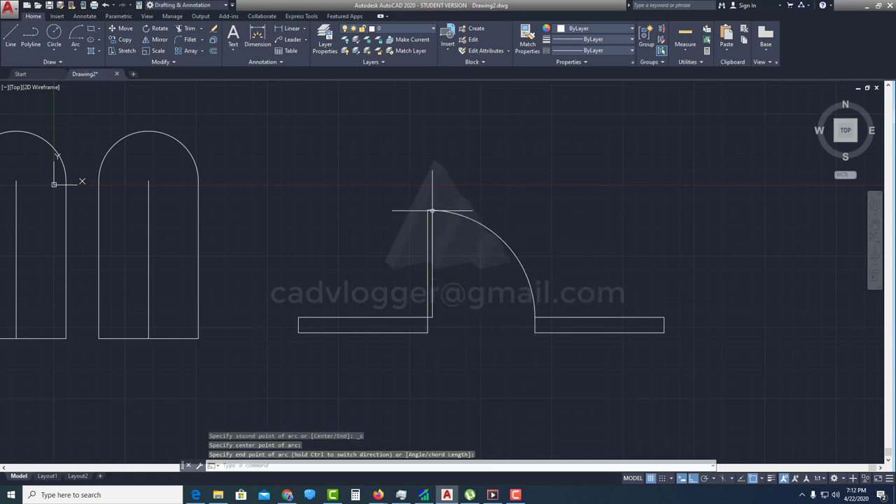
{"action": "middle_click_drag", "start_coordinate": [552, 322], "coordinate": [555, 292]}
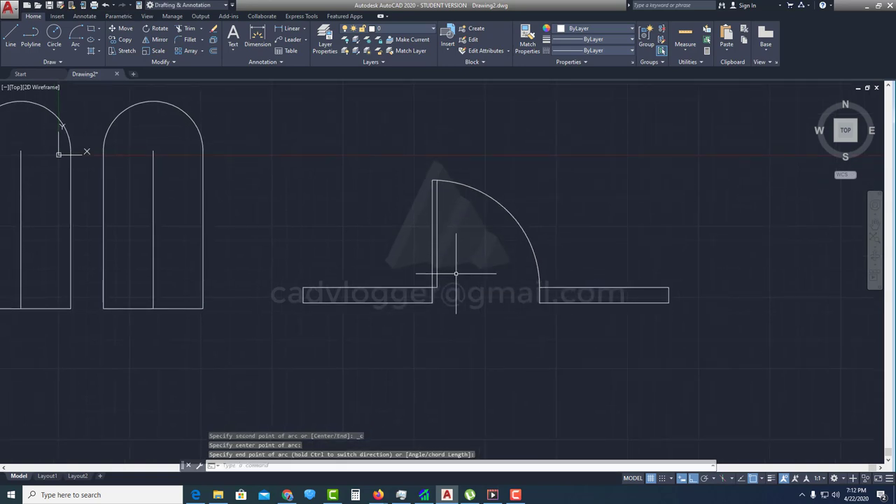
{"action": "scroll", "coordinate": [456, 273], "scroll_direction": "down", "scroll_amount": 3}
{"action": "scroll", "coordinate": [456, 273], "scroll_direction": "down", "scroll_amount": 2}
{"action": "scroll", "coordinate": [470, 266], "scroll_direction": "up", "scroll_amount": 2}
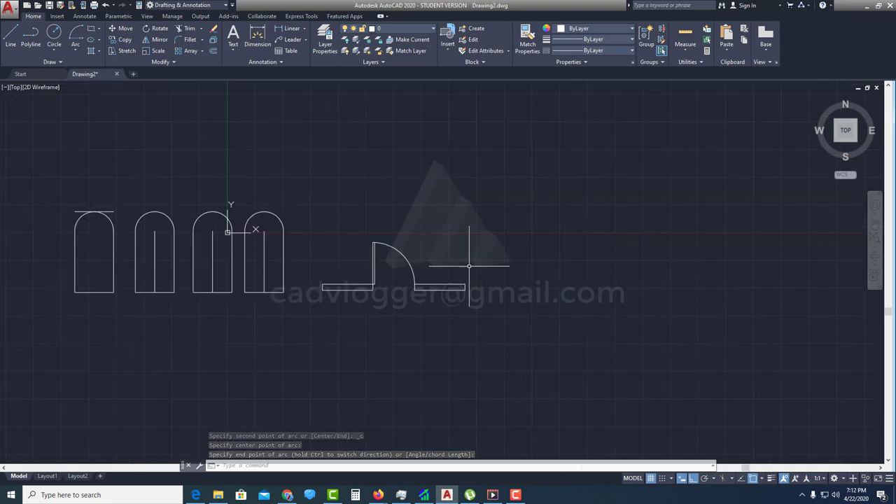
{"action": "mouse_move", "coordinate": [469, 266]}
{"action": "middle_mouse_down"}
{"action": "mouse_move", "coordinate": [428, 305]}
{"action": "mouse_move", "coordinate": [504, 309]}
{"action": "mouse_move", "coordinate": [444, 283]}
{"action": "mouse_move", "coordinate": [400, 302]}
{"action": "mouse_move", "coordinate": [456, 316]}
{"action": "mouse_move", "coordinate": [463, 332]}
{"action": "middle_mouse_up"}
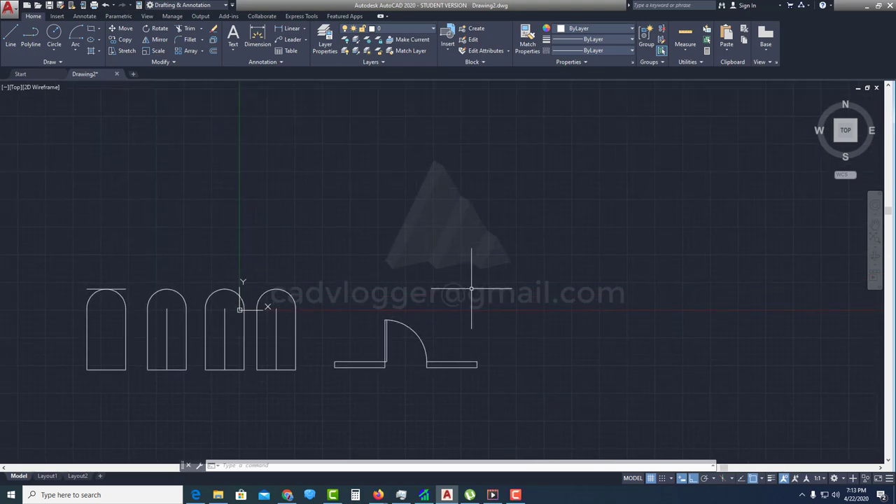
- Draw a free-standing three-point arc right of the door symbol, with Ortho turned off via F8
{"action": "left_click", "coordinate": [76, 50]}
{"action": "left_click", "coordinate": [98, 66]}
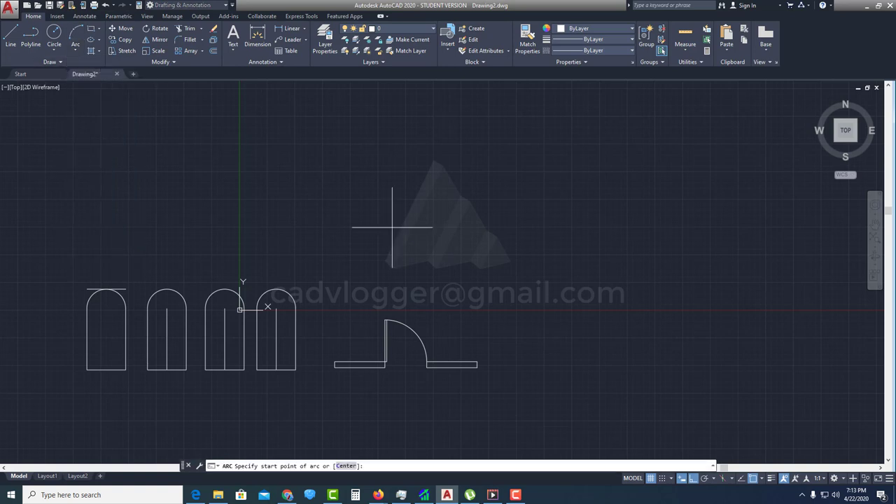
{"action": "left_click", "coordinate": [502, 266]}
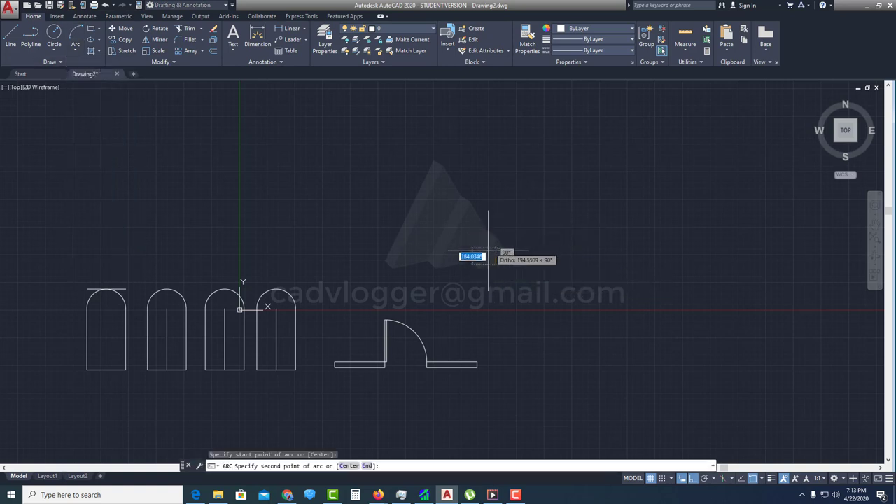
{"action": "key", "text": "F8"}
{"action": "left_click", "coordinate": [532, 218]}
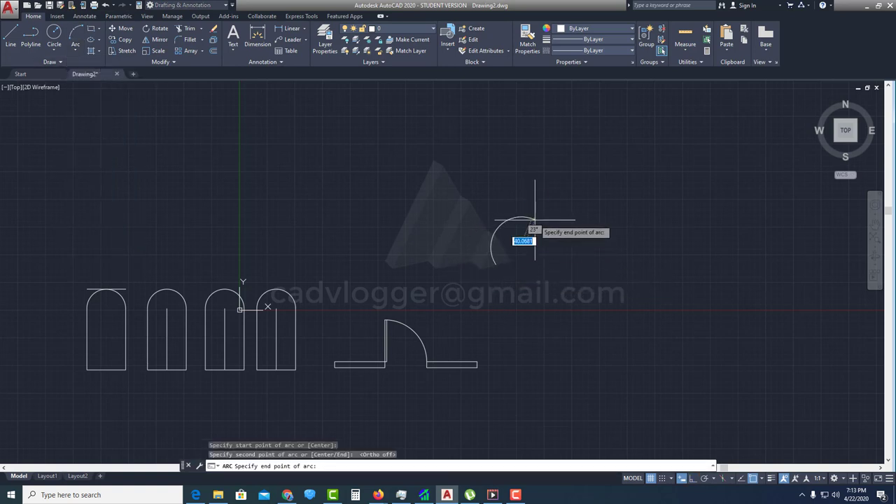
{"action": "left_click", "coordinate": [591, 231]}
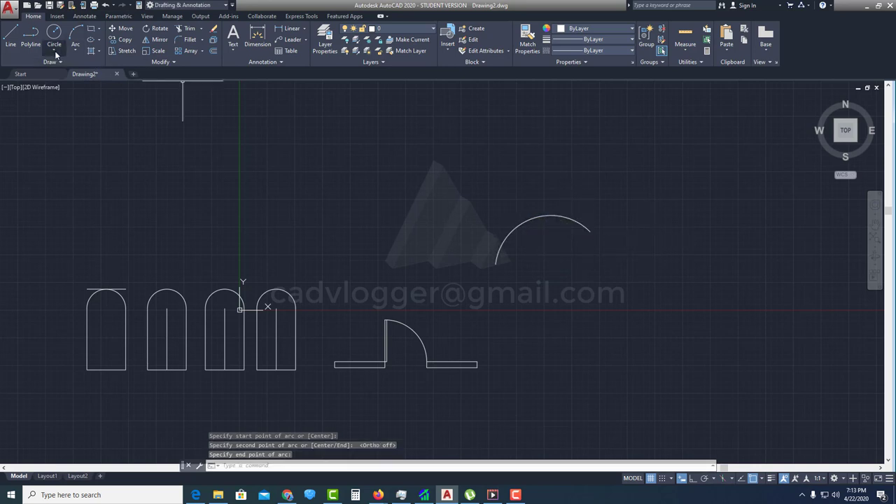
{"action": "left_click", "coordinate": [78, 51]}
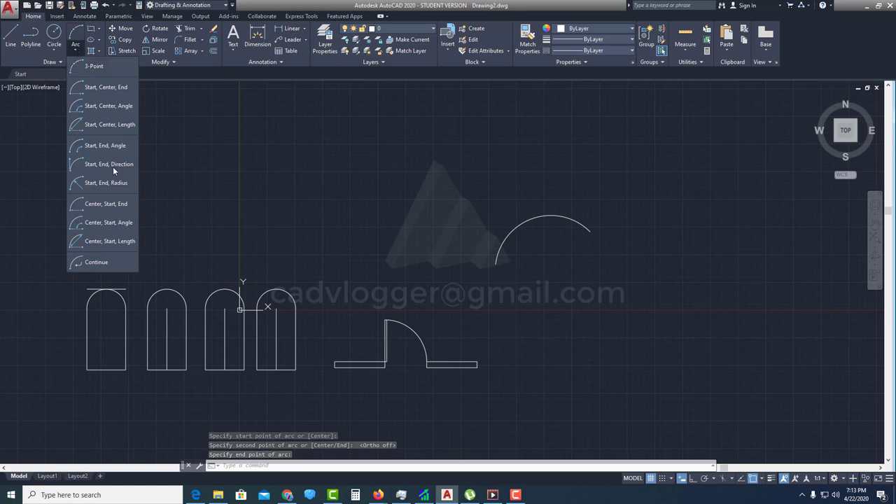
- Continue a tangent arc from the free-standing arc's end
{"action": "left_click", "coordinate": [96, 263]}
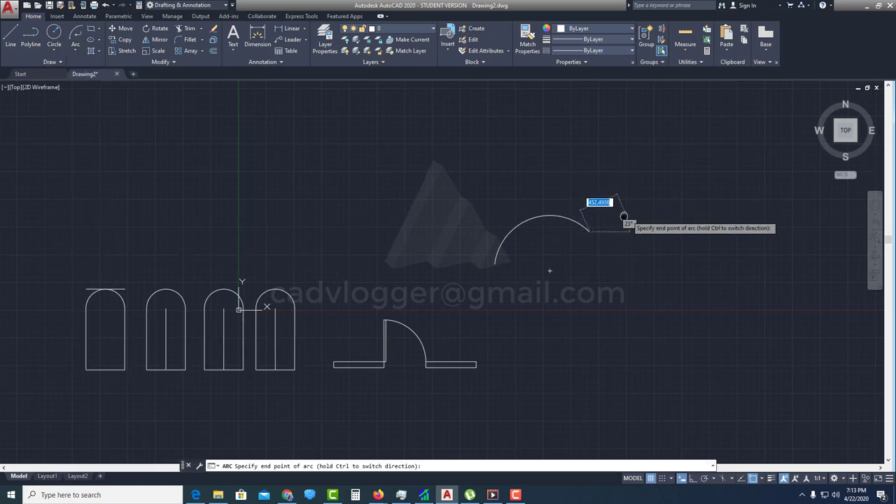
{"action": "middle_click_drag", "start_coordinate": [627, 213], "coordinate": [512, 217]}
{"action": "scroll", "coordinate": [532, 202], "scroll_direction": "up", "scroll_amount": 2}
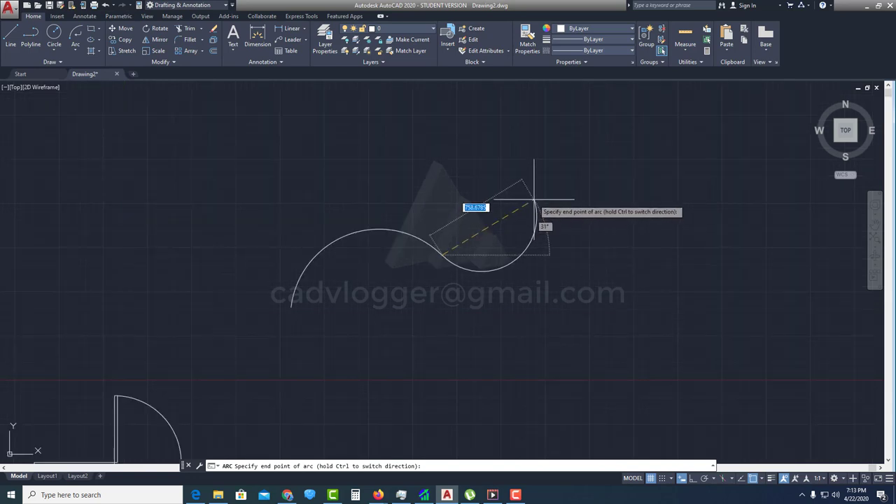
{"action": "left_click", "coordinate": [537, 196]}
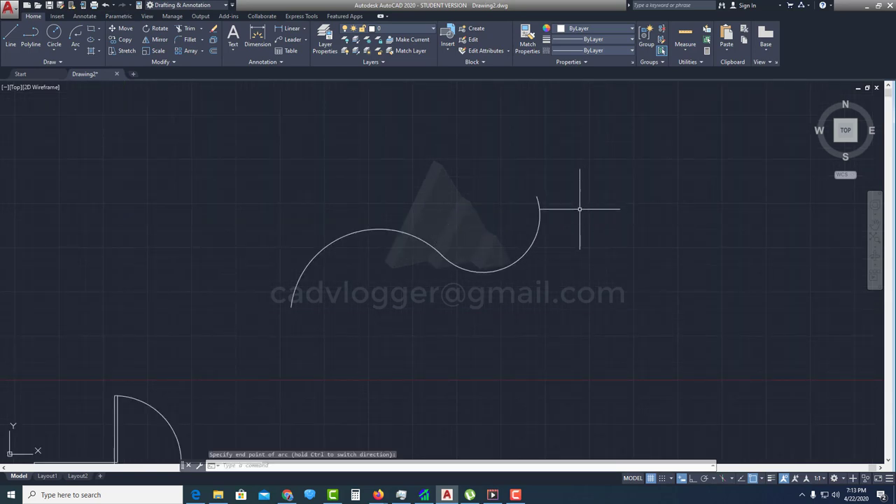
{"action": "scroll", "coordinate": [580, 208], "scroll_direction": "down", "scroll_amount": 2}
{"action": "scroll", "coordinate": [580, 209], "scroll_direction": "down", "scroll_amount": 2}
- Repeat ARC to chain more tangent arcs, ending the lower lobe arc
{"action": "key", "text": "Return"}
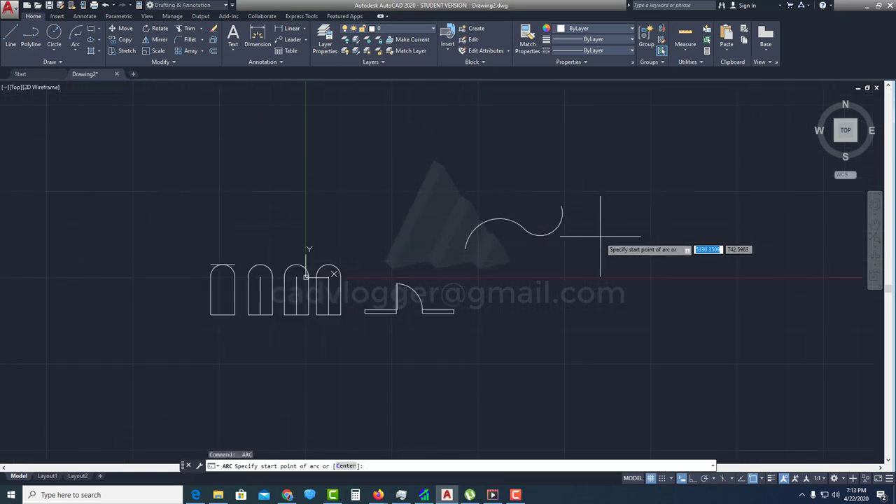
{"action": "key", "text": "Return"}
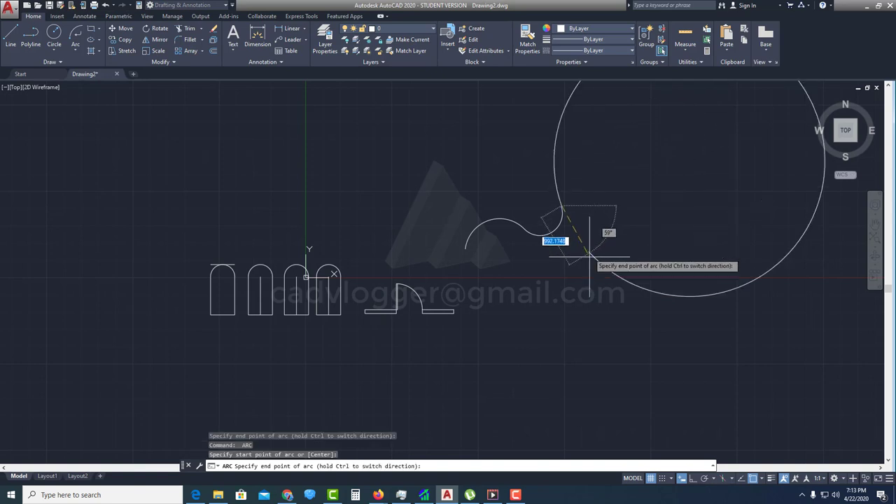
{"action": "key", "text": "Escape"}
{"action": "key", "text": "Return"}
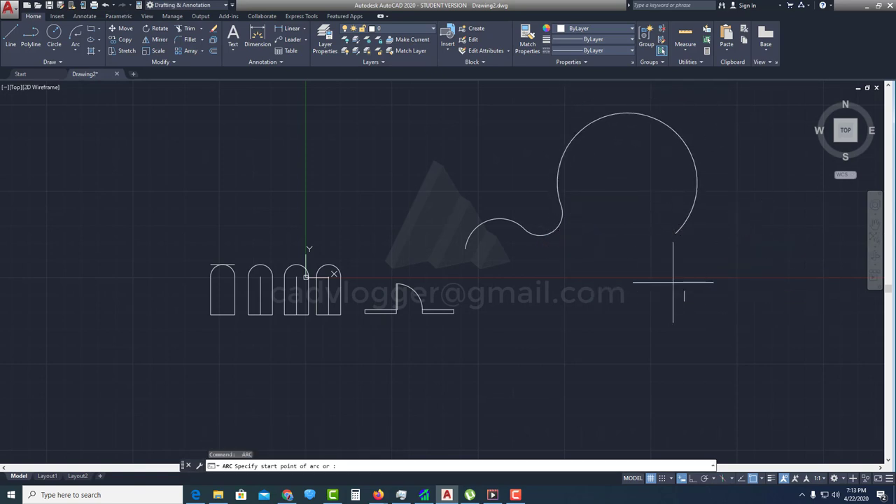
{"action": "key", "text": "Return"}
{"action": "key", "text": "Escape"}
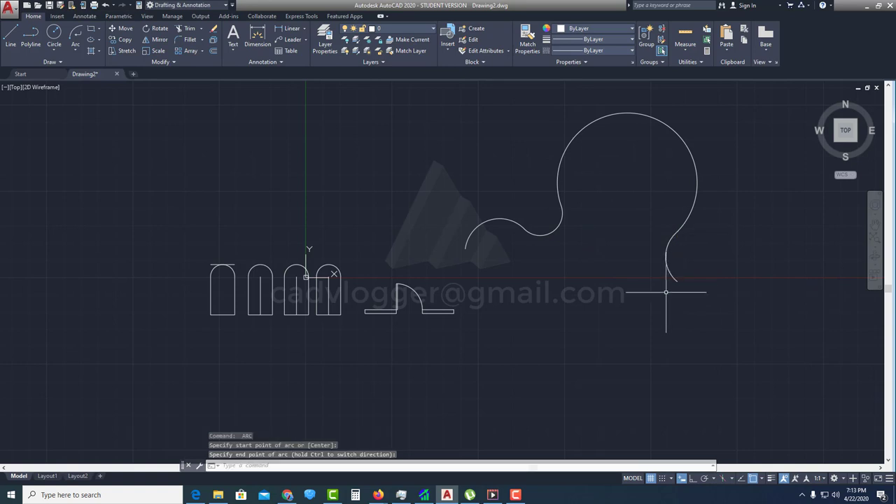
{"action": "key", "text": "Return"}
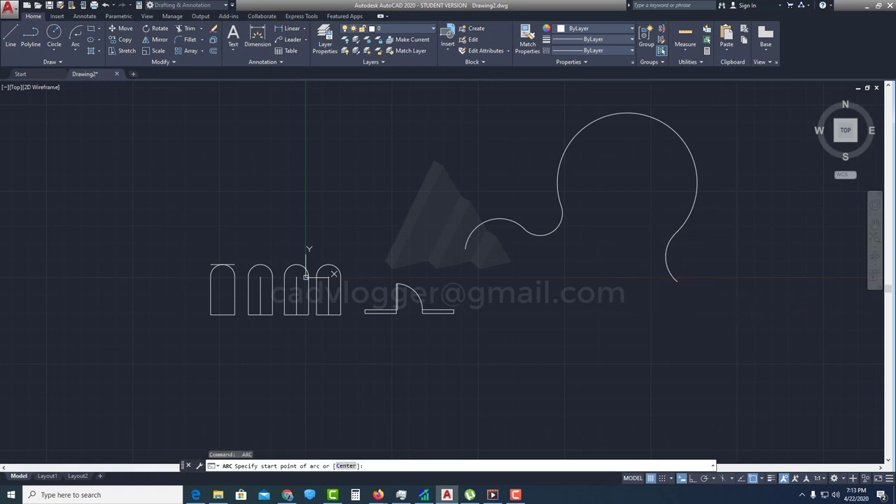
{"action": "key", "text": "Return"}
{"action": "left_click", "coordinate": [610, 317]}
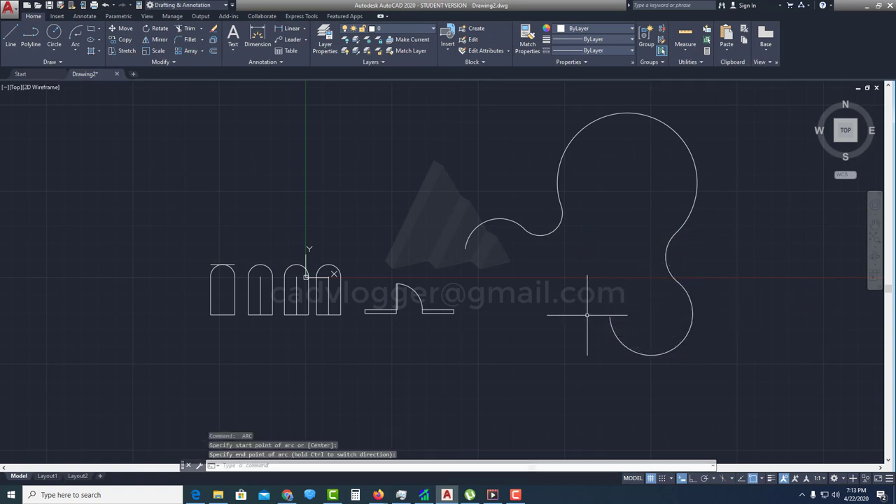
- Add the connecting tangent arc that joins the left lobe and closes the shape
{"action": "key", "text": "Return"}
{"action": "key", "text": "Return"}
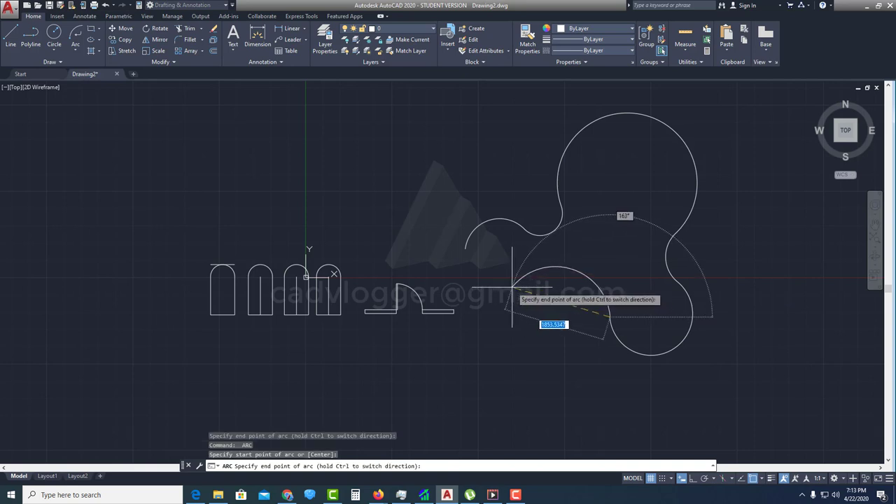
{"action": "left_click", "coordinate": [478, 248]}
{"action": "key", "text": "Return"}
{"action": "key", "text": "Return"}
{"action": "left_click", "coordinate": [466, 250]}
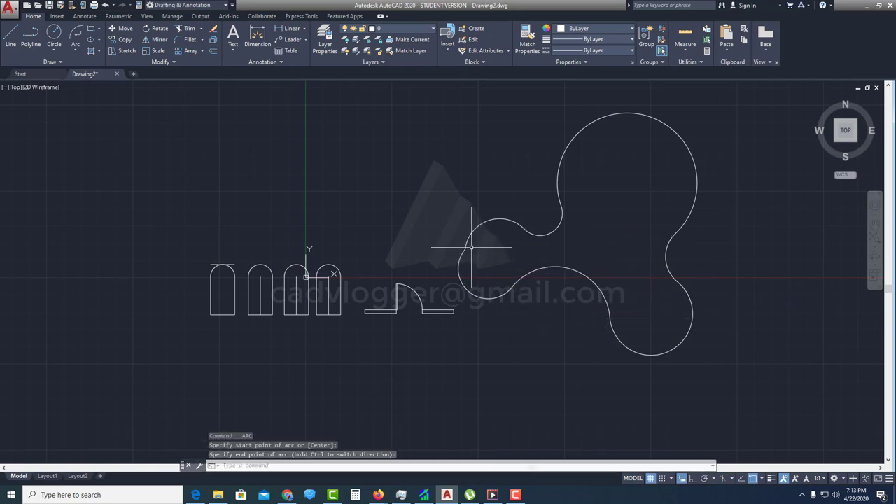
- Select the left lobe's arc, try a grip stretch, then cancel it
{"action": "middle_click_drag", "start_coordinate": [616, 233], "coordinate": [567, 246]}
{"action": "scroll", "coordinate": [382, 275], "scroll_direction": "up", "scroll_amount": 4}
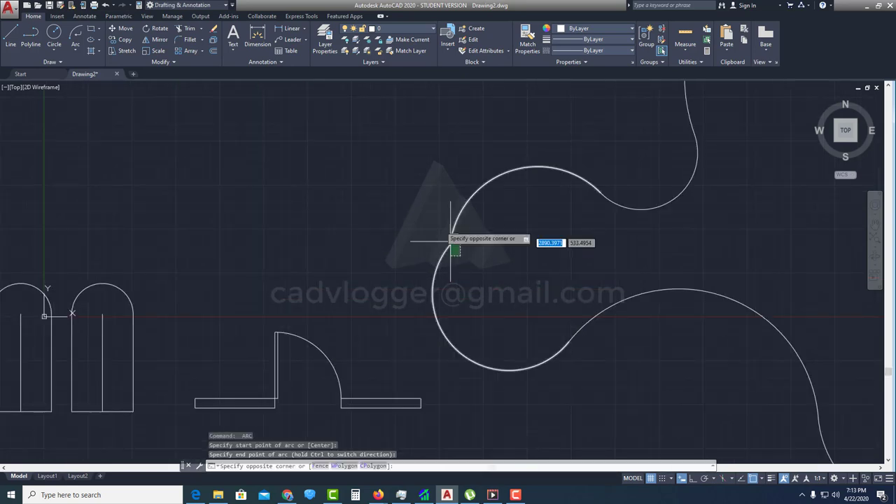
{"action": "left_click", "coordinate": [452, 237]}
{"action": "left_click", "coordinate": [450, 244]}
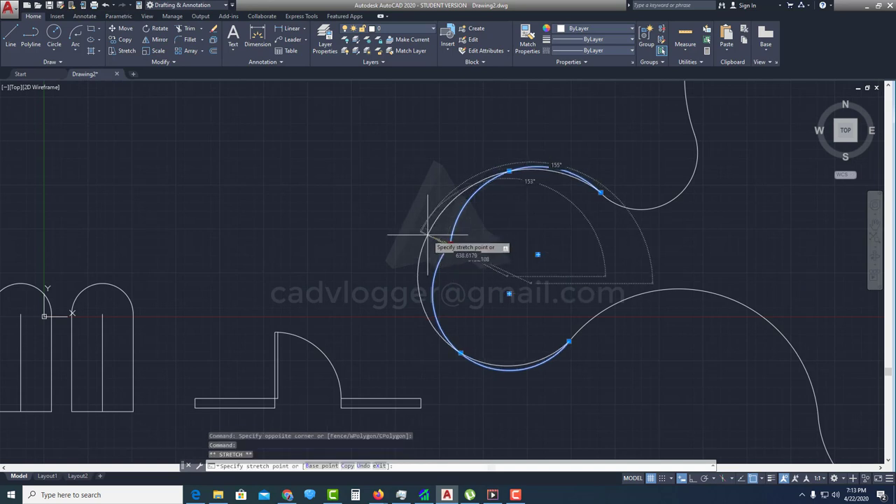
{"action": "scroll", "coordinate": [470, 227], "scroll_direction": "down", "scroll_amount": 2}
{"action": "scroll", "coordinate": [437, 305], "scroll_direction": "down", "scroll_amount": 2}
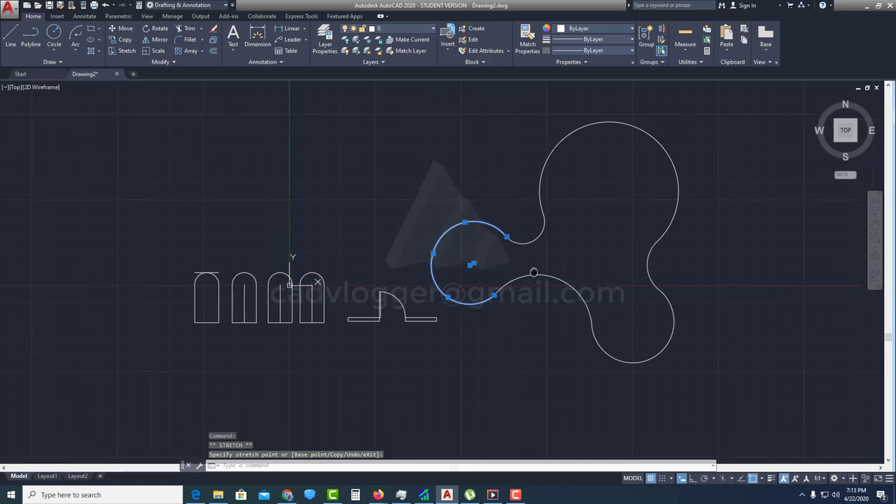
{"action": "scroll", "coordinate": [488, 220], "scroll_direction": "down", "scroll_amount": 5}
{"action": "key", "text": "Escape"}
{"action": "key", "text": "Escape"}
{"action": "scroll", "coordinate": [488, 220], "scroll_direction": "up", "scroll_amount": 3}
{"action": "scroll", "coordinate": [498, 169], "scroll_direction": "up", "scroll_amount": 2}
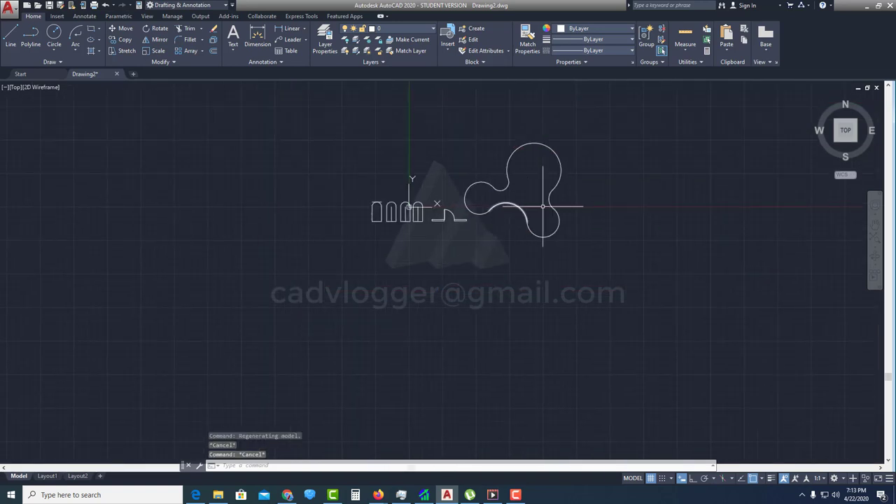
{"action": "mouse_move", "coordinate": [540, 208]}
{"action": "middle_mouse_down"}
{"action": "mouse_move", "coordinate": [549, 154]}
{"action": "mouse_move", "coordinate": [530, 196]}
{"action": "middle_mouse_up"}
- Delete the upper lobe's large arc
{"action": "left_click", "coordinate": [526, 200]}
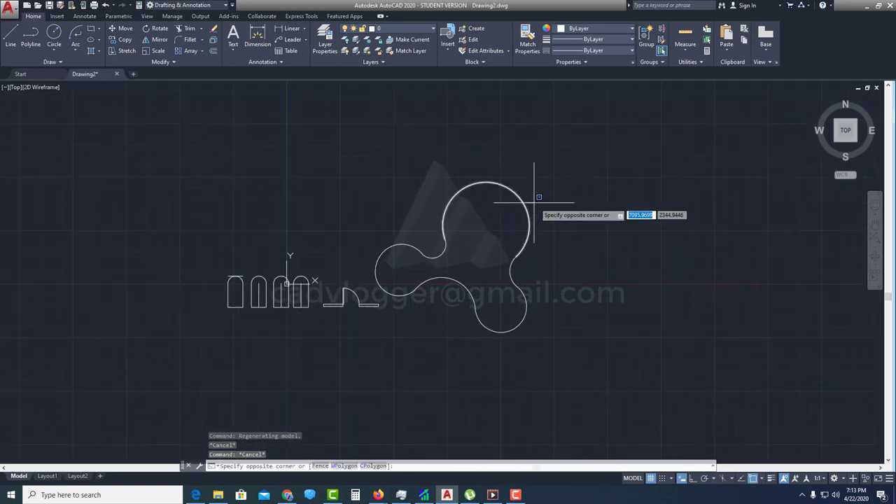
{"action": "key", "text": "Escape"}
{"action": "left_click", "coordinate": [525, 210]}
{"action": "key", "text": "Delete"}
- Draw a slanted line from the upper right down toward the open shape
{"action": "middle_click_drag", "start_coordinate": [553, 273], "coordinate": [532, 262]}
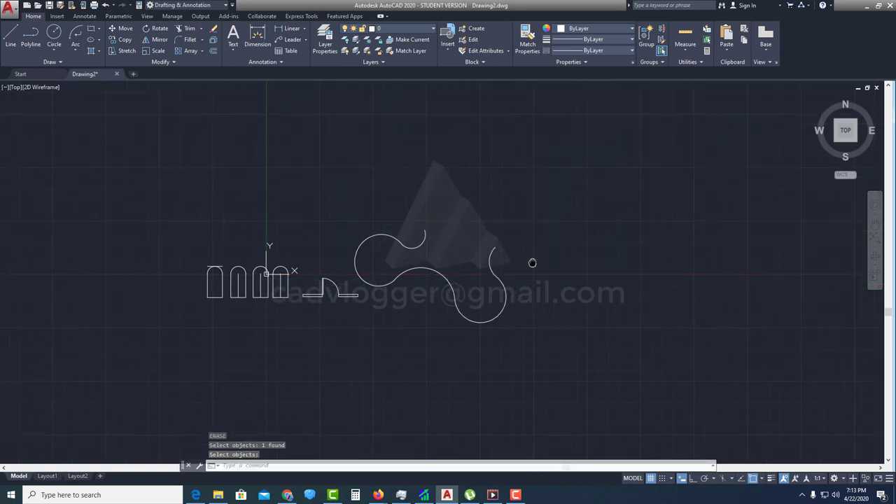
{"action": "key", "text": "Return"}
{"action": "left_click", "coordinate": [535, 211]}
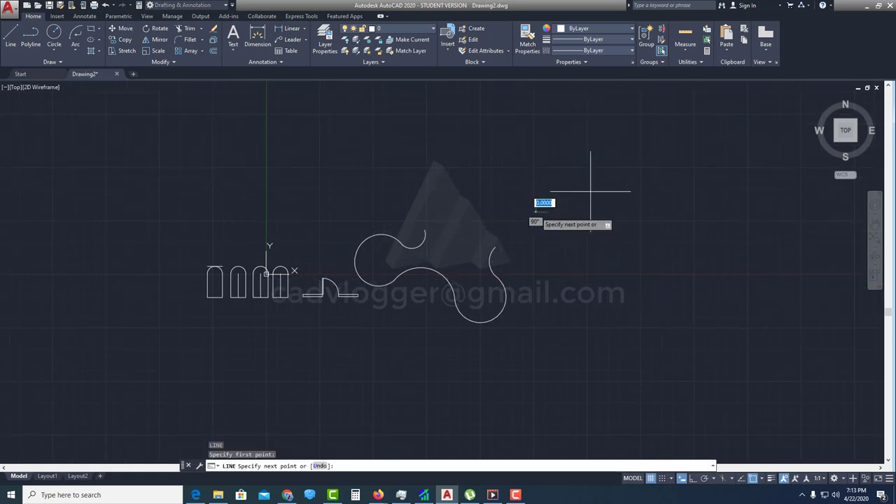
{"action": "key", "text": "Escape"}
{"action": "key", "text": "Return"}
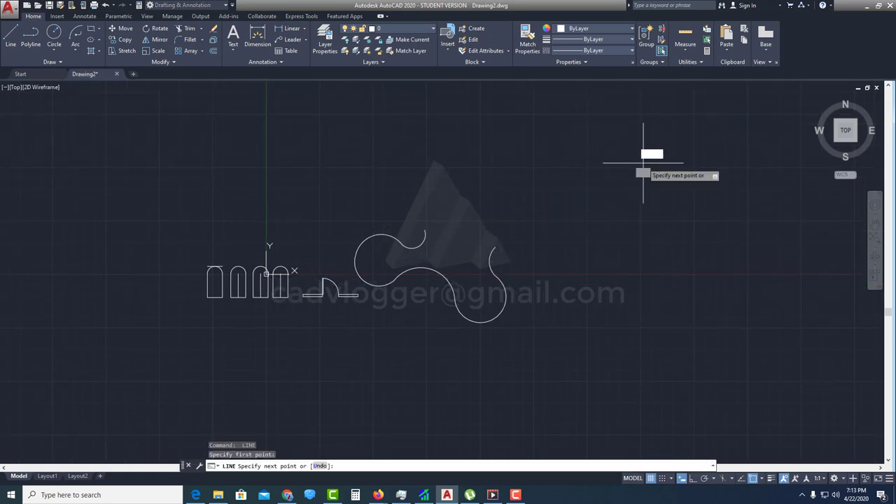
{"action": "left_click", "coordinate": [643, 163]}
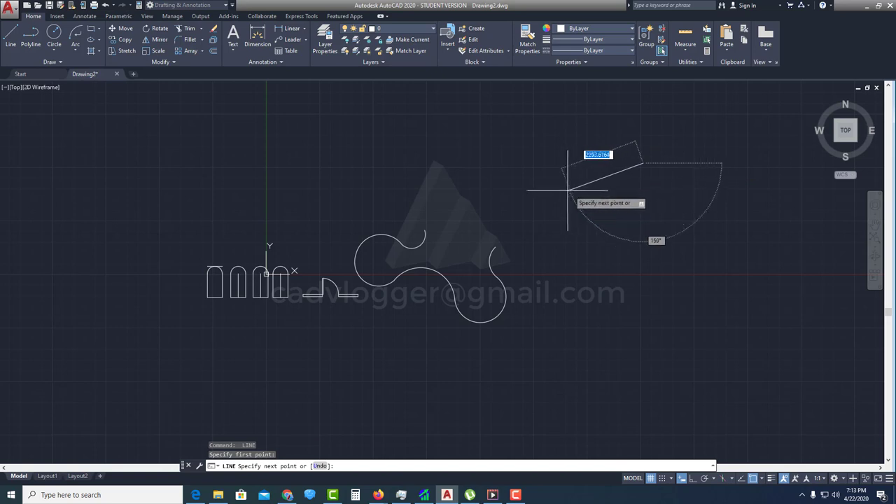
{"action": "left_click", "coordinate": [534, 204]}
{"action": "key", "text": "Escape"}
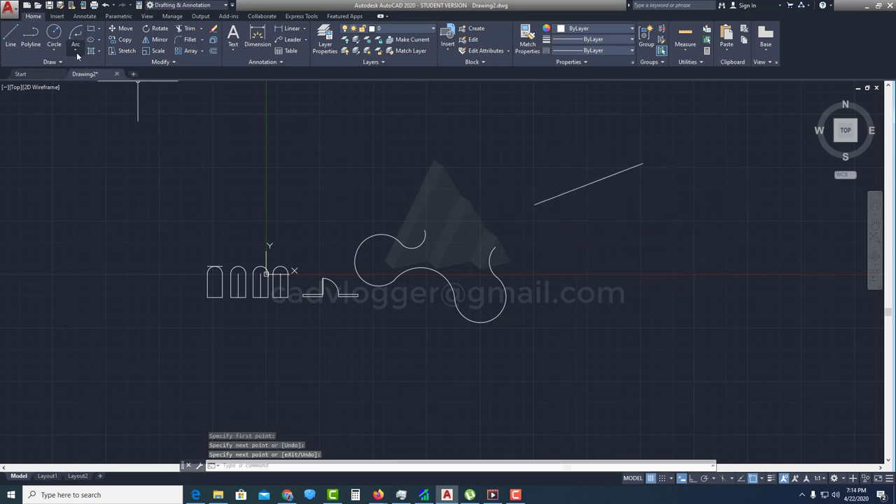
- Continue a tangent arc from the line's end onto the shape's right curve
{"action": "left_click", "coordinate": [76, 52]}
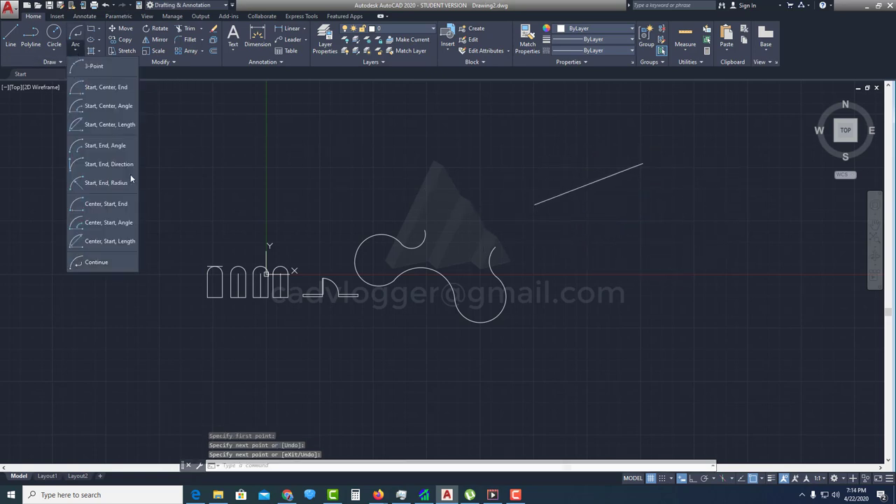
{"action": "left_click", "coordinate": [96, 263]}
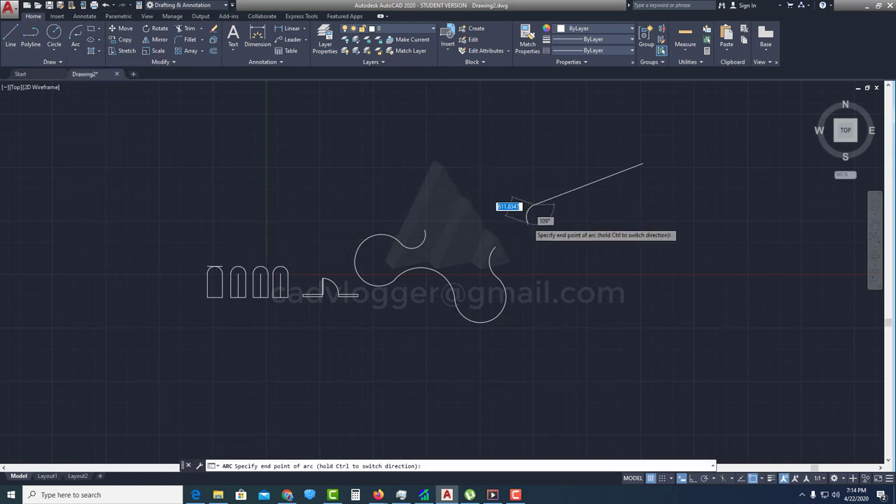
{"action": "scroll", "coordinate": [506, 234], "scroll_direction": "up", "scroll_amount": 2}
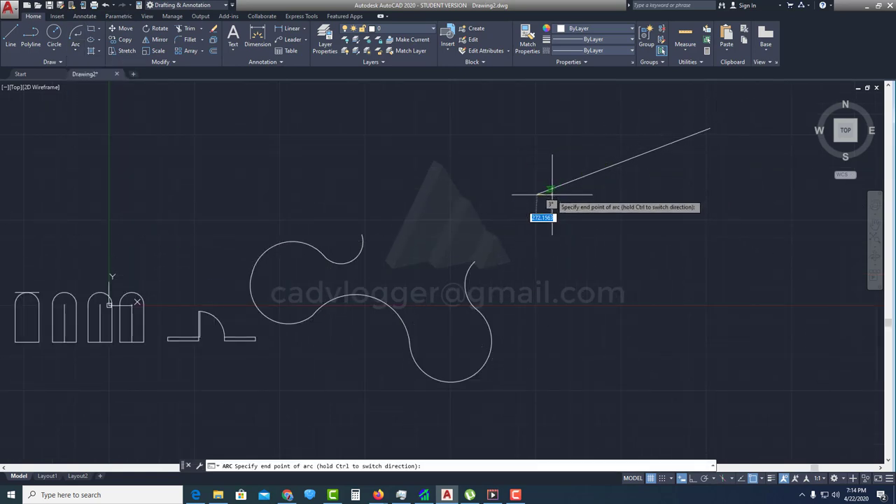
{"action": "left_click", "coordinate": [475, 259]}
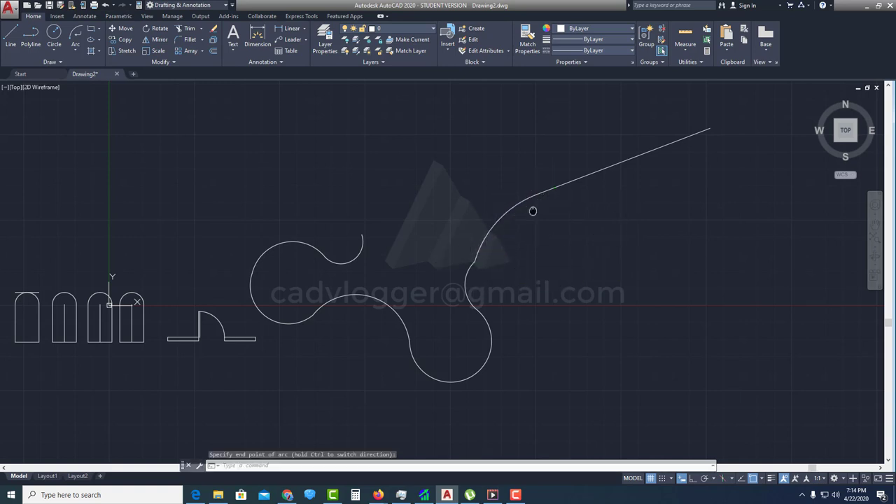
{"action": "middle_click_drag", "start_coordinate": [532, 210], "coordinate": [530, 293]}
- Draw the wing's upper straight edge from the slanted line's top end to the tip
{"action": "key", "text": "l"}
{"action": "key", "text": "Return"}
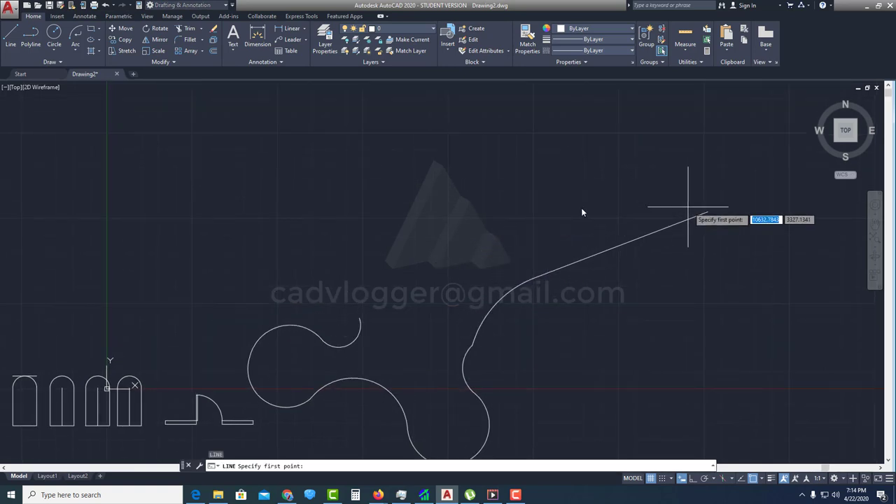
{"action": "left_click", "coordinate": [705, 211]}
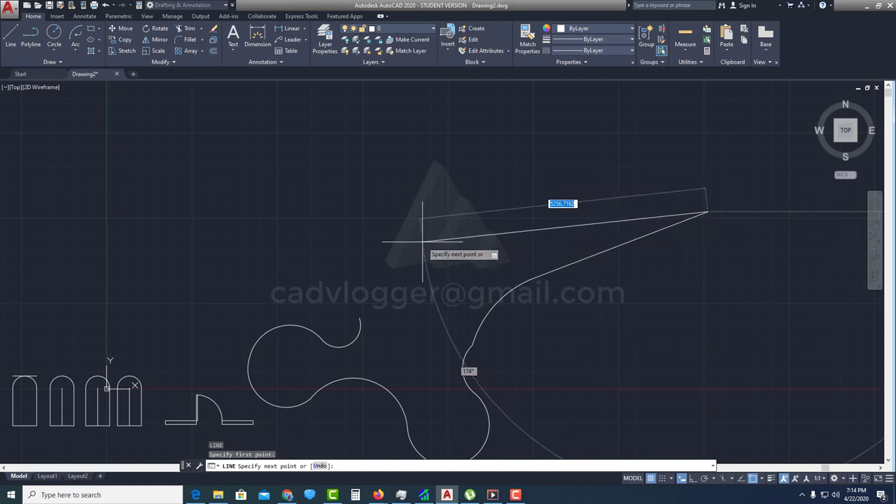
{"action": "left_click", "coordinate": [401, 244]}
{"action": "key", "text": "Return"}
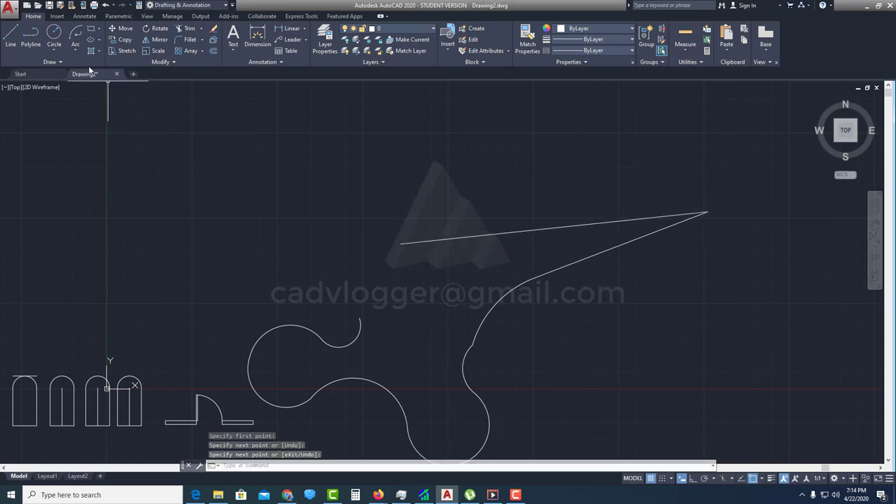
- Continue a tangent arc from the line's end to the curves' top end, closing the outline
{"action": "left_click", "coordinate": [75, 51]}
{"action": "left_click", "coordinate": [95, 263]}
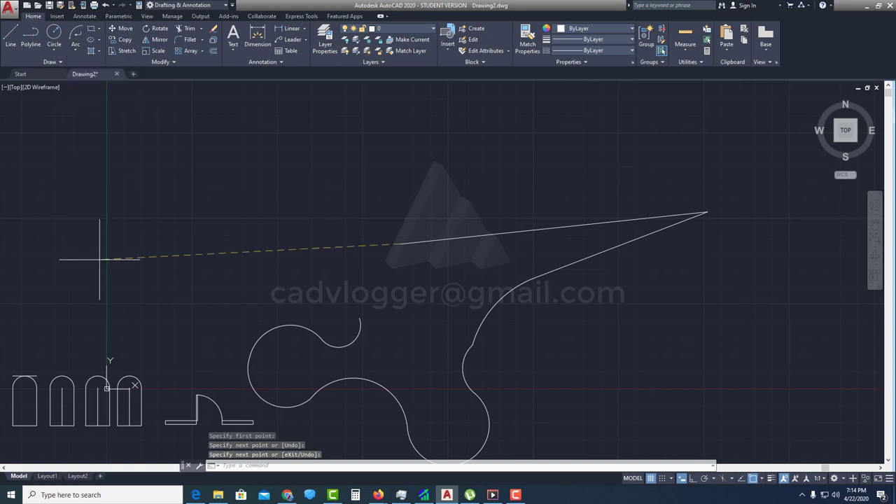
{"action": "left_click", "coordinate": [360, 320]}
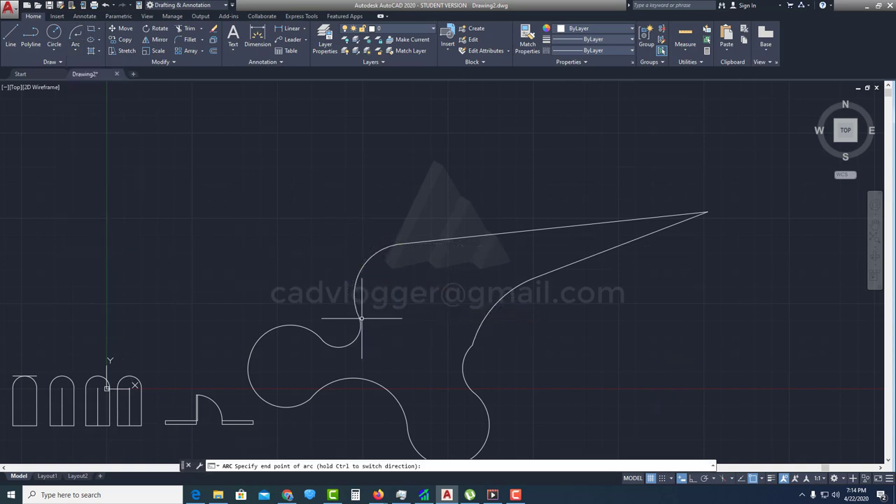
{"action": "scroll", "coordinate": [434, 254], "scroll_direction": "down", "scroll_amount": 5}
{"action": "scroll", "coordinate": [420, 245], "scroll_direction": "up", "scroll_amount": 1}
{"action": "scroll", "coordinate": [466, 224], "scroll_direction": "up", "scroll_amount": 4}
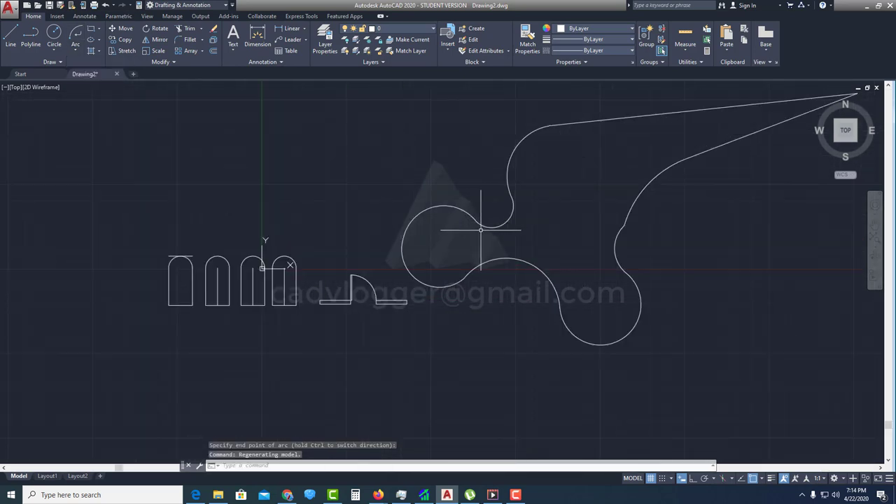
{"action": "scroll", "coordinate": [431, 259], "scroll_direction": "down", "scroll_amount": 2}
{"action": "mouse_move", "coordinate": [446, 255]}
{"action": "middle_mouse_down"}
{"action": "mouse_move", "coordinate": [427, 261]}
{"action": "mouse_move", "coordinate": [422, 272]}
{"action": "mouse_move", "coordinate": [432, 284]}
{"action": "middle_mouse_up"}
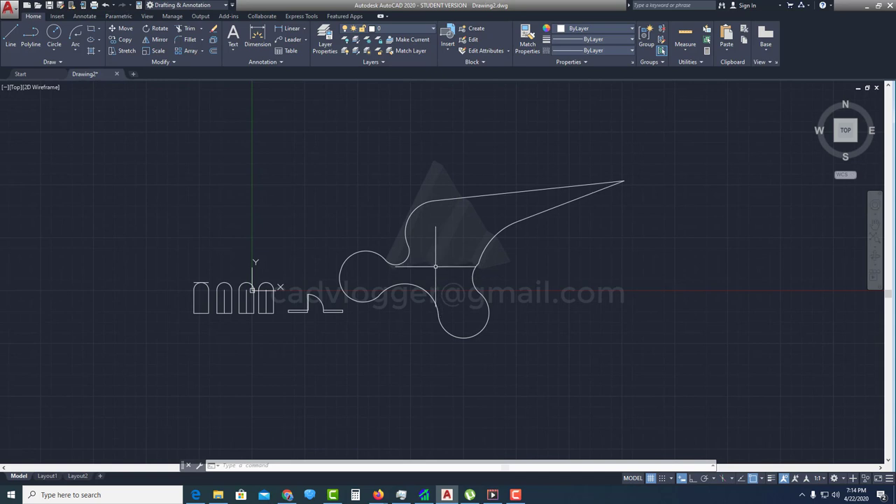
{"action": "scroll", "coordinate": [434, 267], "scroll_direction": "up", "scroll_amount": 2}
{"action": "middle_click_drag", "start_coordinate": [419, 273], "coordinate": [449, 267]}
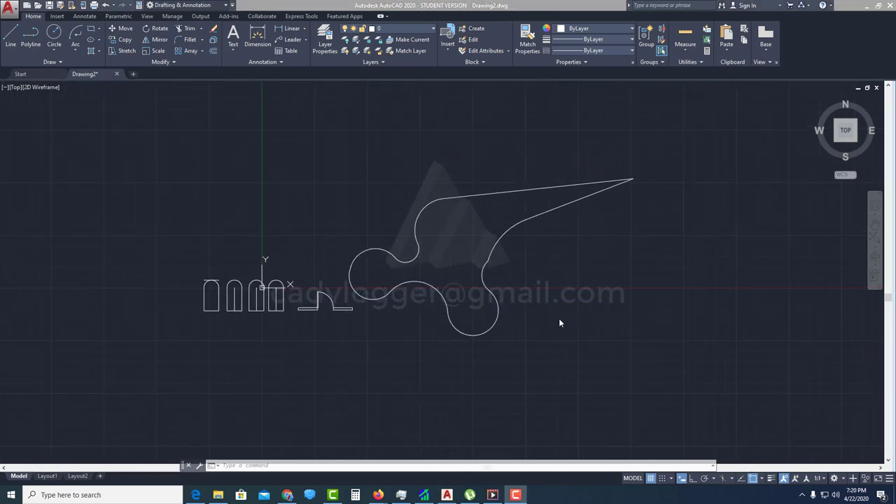
{"action": "left_click", "coordinate": [559, 319]}
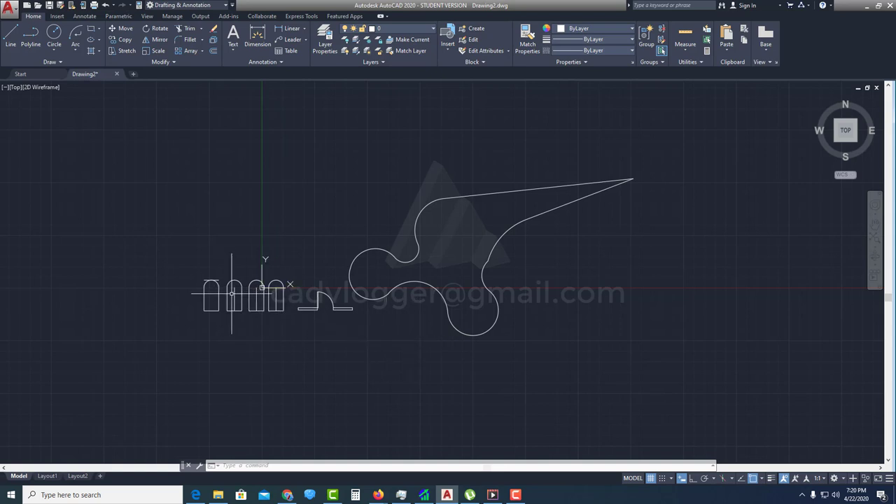
{"action": "scroll", "coordinate": [232, 292], "scroll_direction": "up", "scroll_amount": 2}
{"action": "mouse_move", "coordinate": [473, 341]}
{"action": "middle_mouse_down"}
{"action": "mouse_move", "coordinate": [340, 336]}
{"action": "mouse_move", "coordinate": [438, 325]}
{"action": "mouse_move", "coordinate": [378, 350]}
{"action": "mouse_move", "coordinate": [378, 334]}
{"action": "middle_mouse_up"}
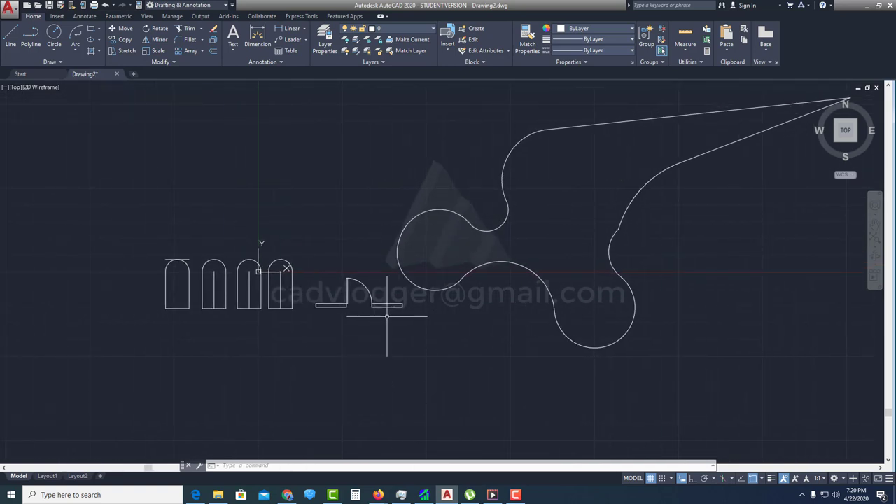
{"action": "scroll", "coordinate": [393, 328], "scroll_direction": "down", "scroll_amount": 2}
{"action": "type", "text": "co"}
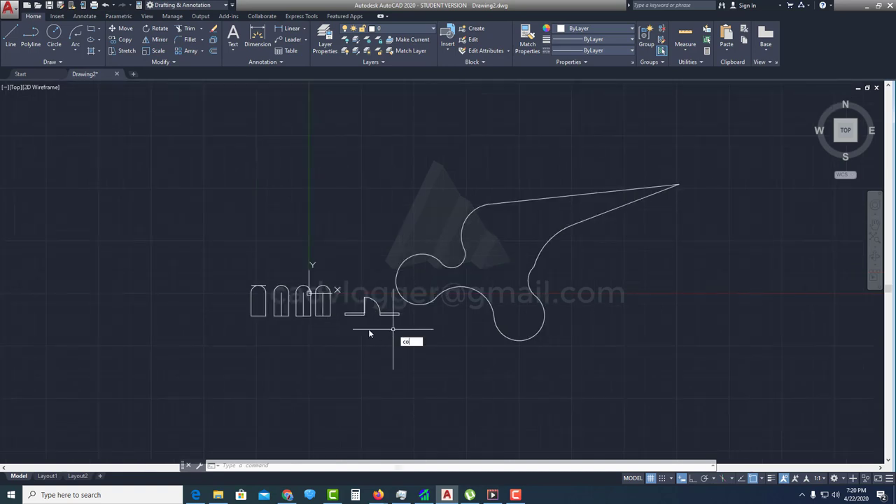
- Copy the four-part door symbol to a position directly below the original
{"action": "key", "text": "Return"}
{"action": "scroll", "coordinate": [378, 323], "scroll_direction": "up", "scroll_amount": 4}
{"action": "left_click", "coordinate": [416, 314]}
{"action": "left_click", "coordinate": [299, 250]}
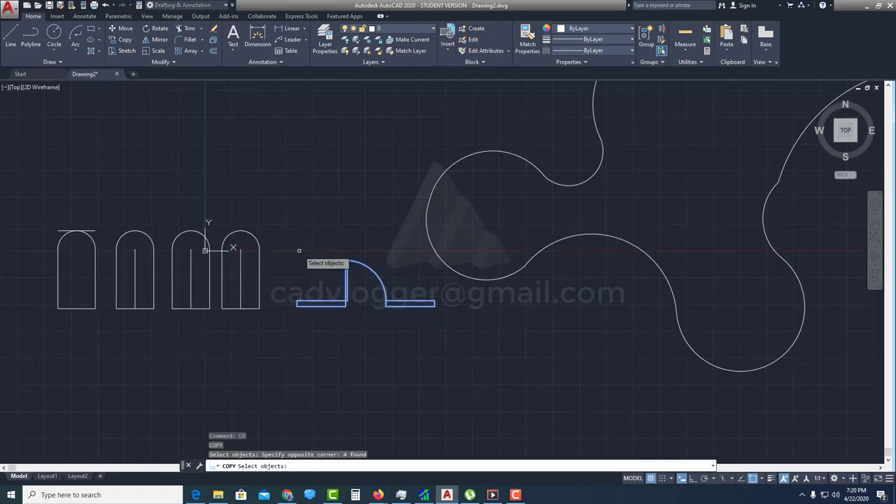
{"action": "scroll", "coordinate": [337, 270], "scroll_direction": "down", "scroll_amount": 2}
{"action": "key", "text": "Return"}
{"action": "left_click", "coordinate": [358, 303]}
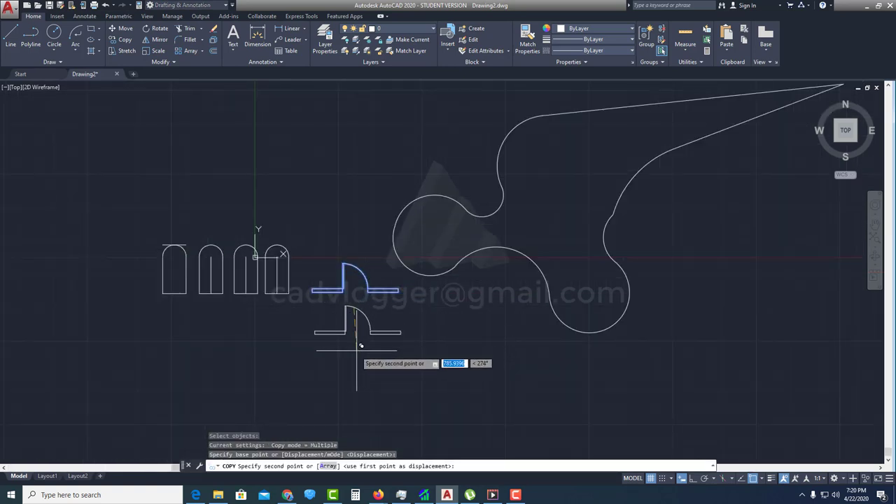
{"action": "left_click", "coordinate": [357, 359]}
{"action": "key", "text": "Return"}
{"action": "scroll", "coordinate": [353, 329], "scroll_direction": "up", "scroll_amount": 4}
- Erase the swing arc from the copied lower door symbol
{"action": "type", "text": "e"}
{"action": "key", "text": "Return"}
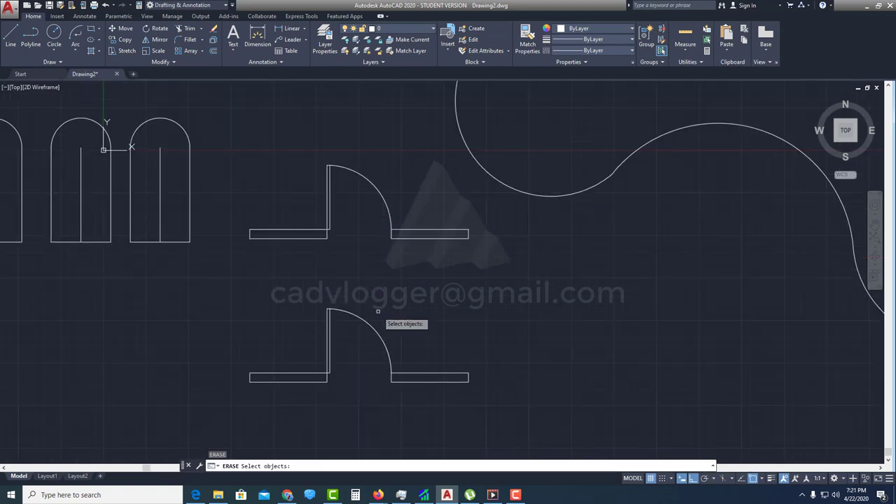
{"action": "left_click", "coordinate": [378, 311]}
{"action": "left_click", "coordinate": [357, 336]}
{"action": "key", "text": "Return"}
{"action": "scroll", "coordinate": [342, 265], "scroll_direction": "up", "scroll_amount": 2}
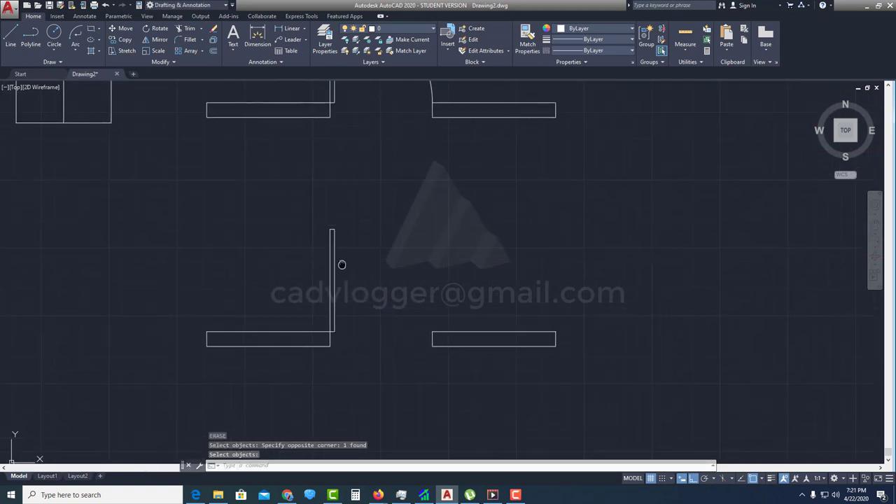
{"action": "middle_click_drag", "start_coordinate": [341, 265], "coordinate": [342, 295]}
- Draw a circle centred on the lower door's wall corner
{"action": "left_click", "coordinate": [57, 33]}
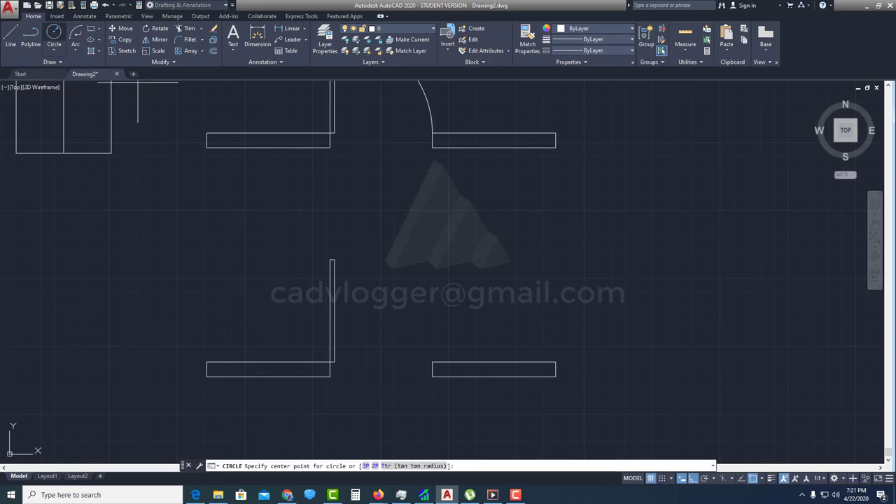
{"action": "left_click", "coordinate": [331, 362]}
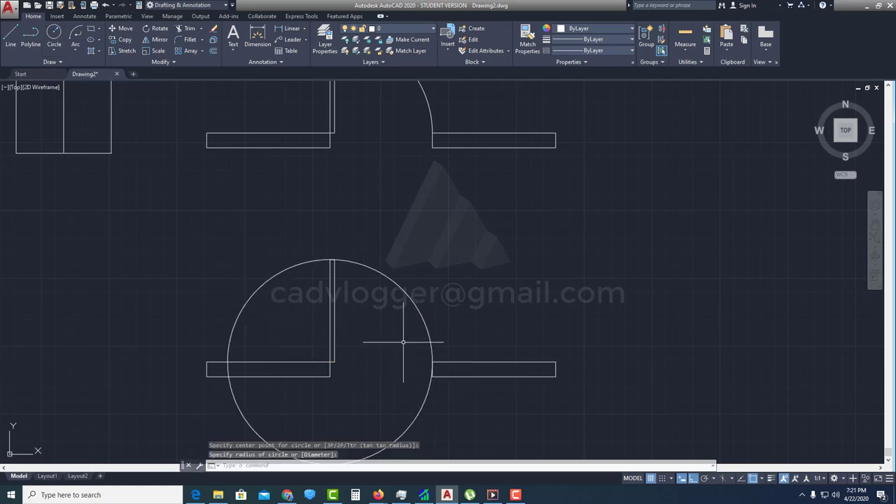
{"action": "middle_click_drag", "start_coordinate": [403, 342], "coordinate": [399, 279]}
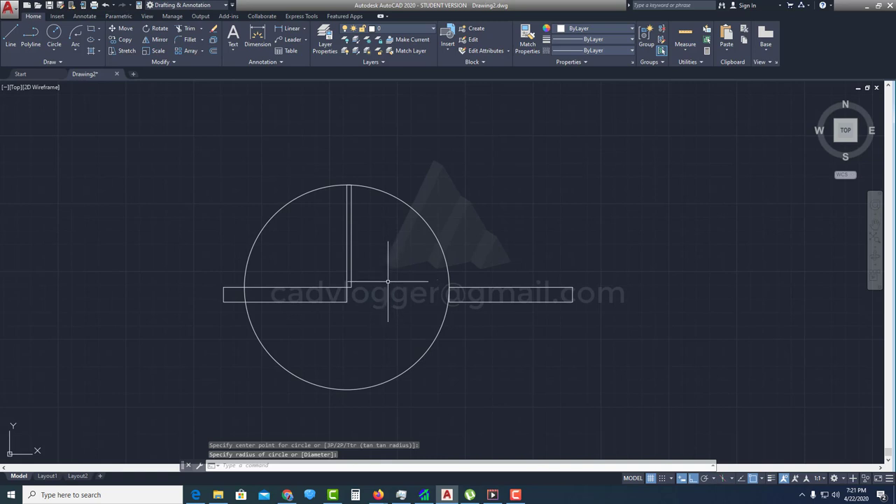
- Trim the circle against the right wall and door leaf, leaving a quarter-circle swing arc
{"action": "type", "text": "tr"}
{"action": "key", "text": "Return"}
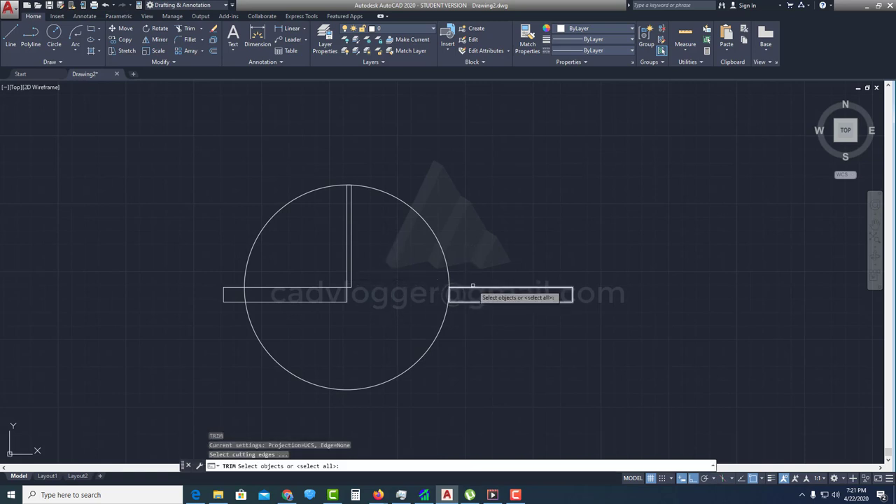
{"action": "left_click", "coordinate": [472, 287]}
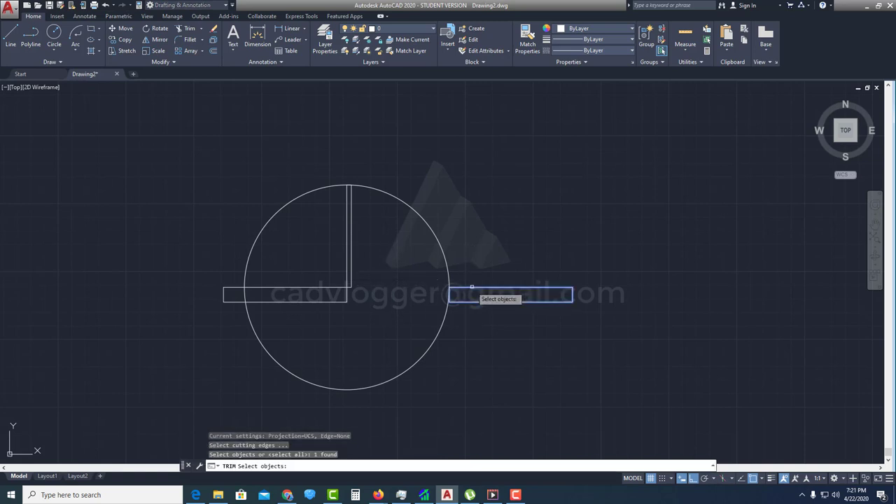
{"action": "left_click", "coordinate": [348, 232]}
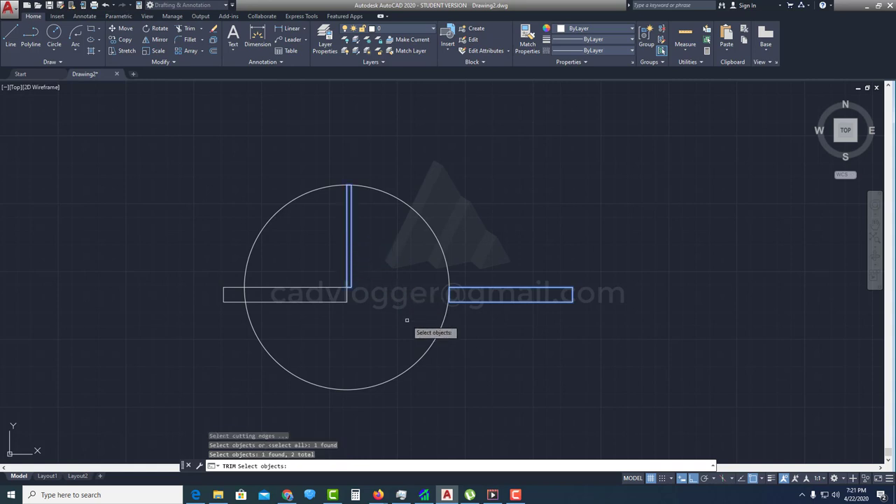
{"action": "key", "text": "Return"}
{"action": "left_click", "coordinate": [423, 358]}
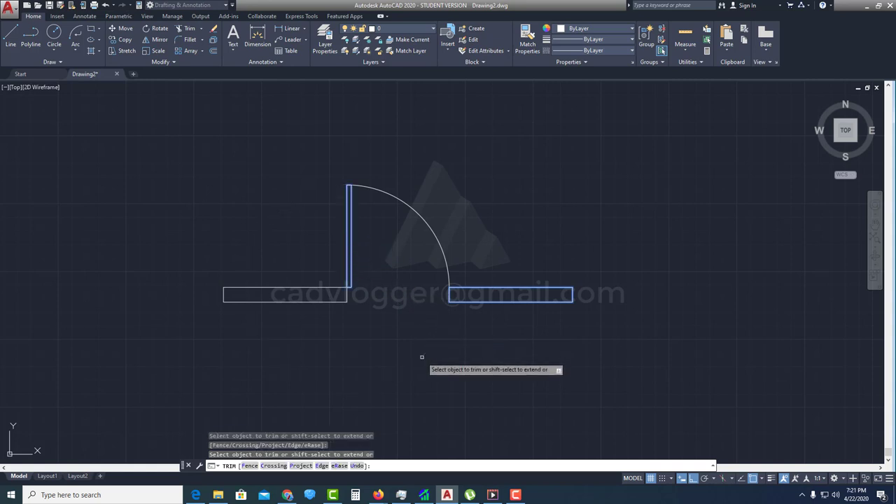
{"action": "key", "text": "Return"}
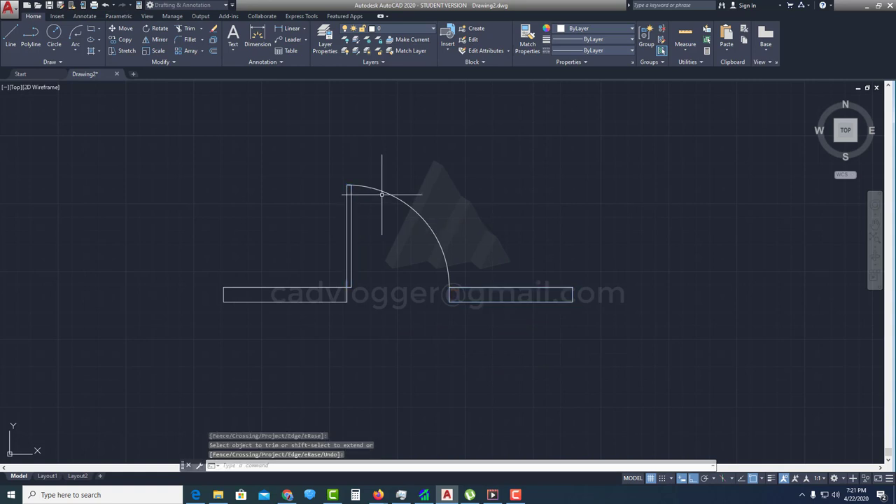
{"action": "left_click", "coordinate": [389, 196]}
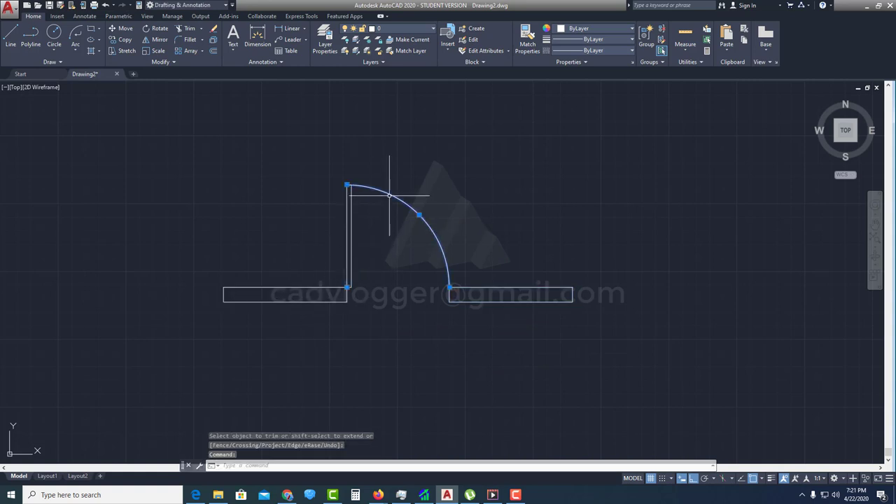
{"action": "scroll", "coordinate": [351, 294], "scroll_direction": "up", "scroll_amount": 2}
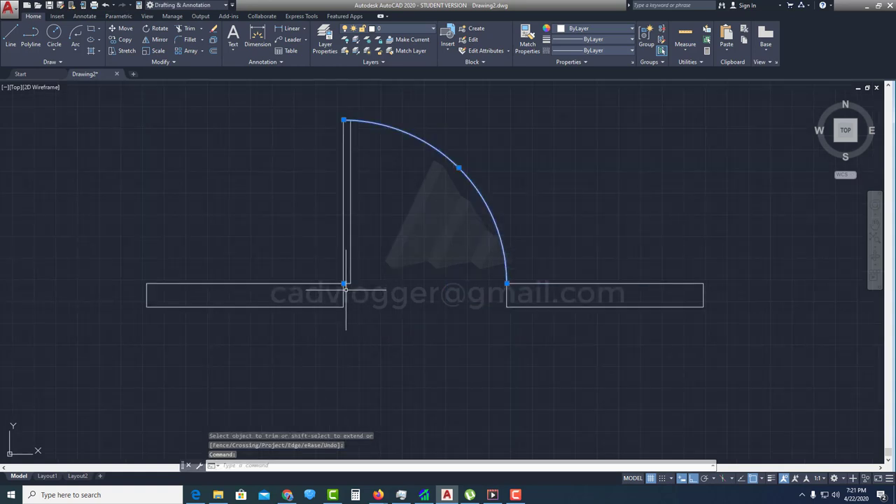
{"action": "scroll", "coordinate": [378, 297], "scroll_direction": "down", "scroll_amount": 4}
{"action": "key", "text": "Escape"}
{"action": "key", "text": "Escape"}
{"action": "scroll", "coordinate": [378, 287], "scroll_direction": "down", "scroll_amount": 2}
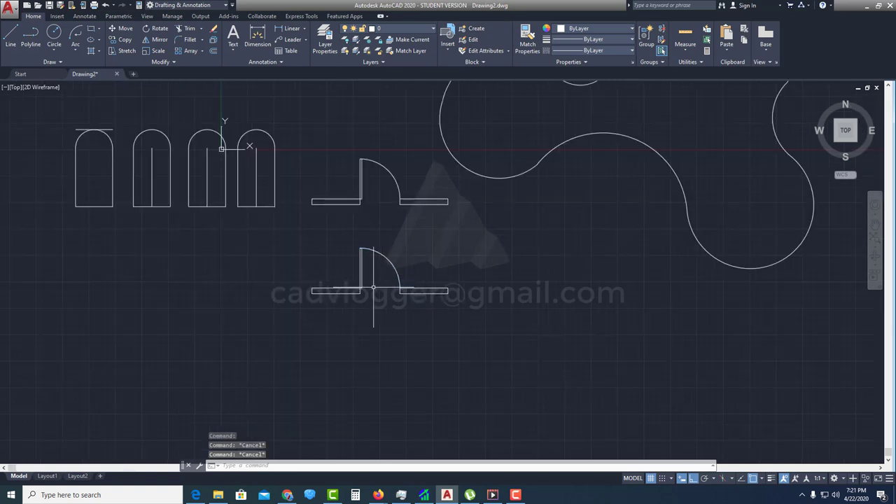
{"action": "scroll", "coordinate": [392, 266], "scroll_direction": "down", "scroll_amount": 1}
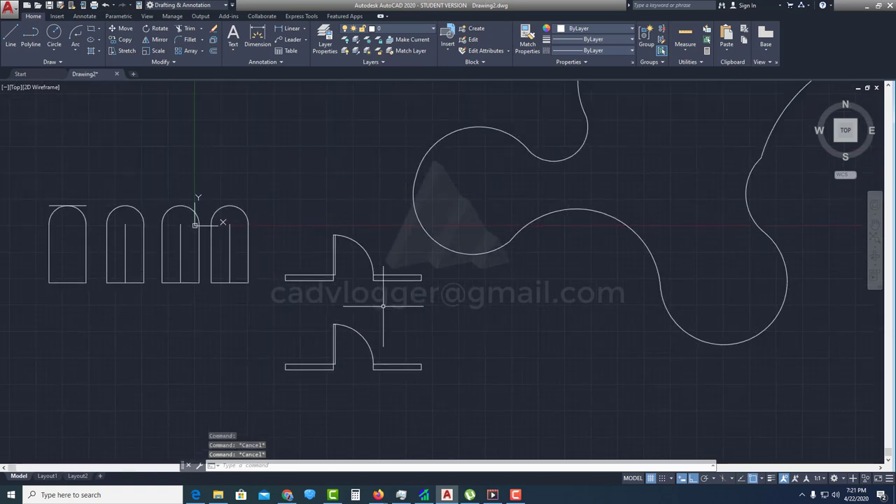
{"action": "scroll", "coordinate": [371, 301], "scroll_direction": "down", "scroll_amount": 1}
{"action": "scroll", "coordinate": [336, 322], "scroll_direction": "down", "scroll_amount": 1}
{"action": "scroll", "coordinate": [455, 270], "scroll_direction": "up", "scroll_amount": 2}
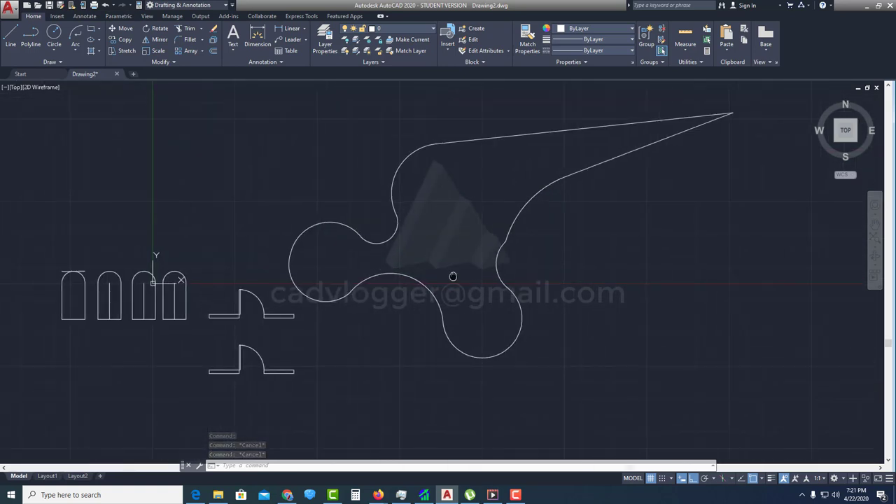